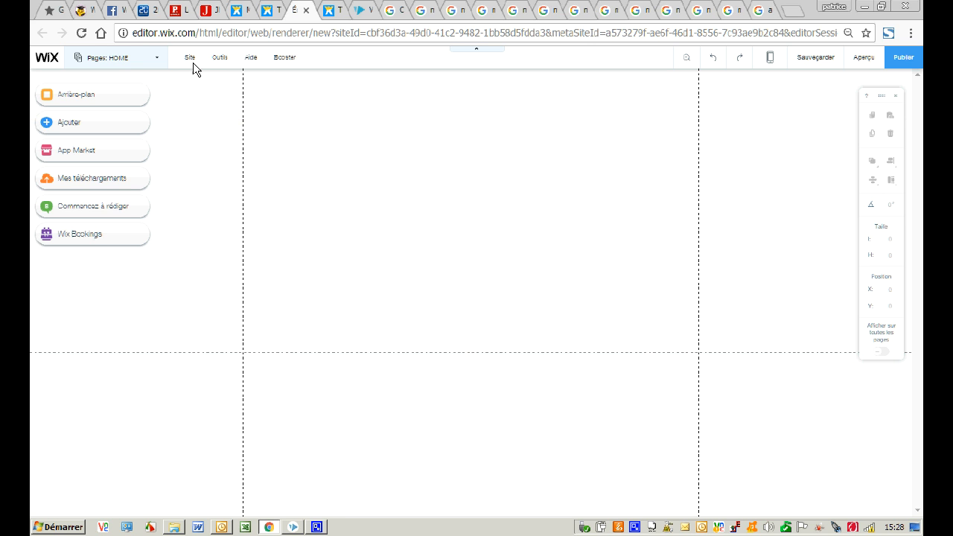
# Add a new page to the site and name it "Element de référencement par page"
pyautogui.click(125, 58)
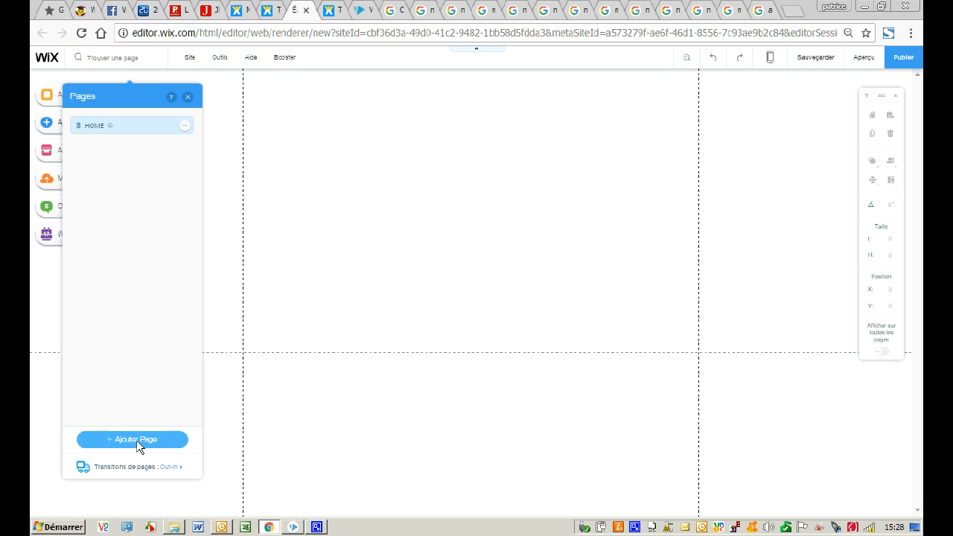
pyautogui.click(114, 439)
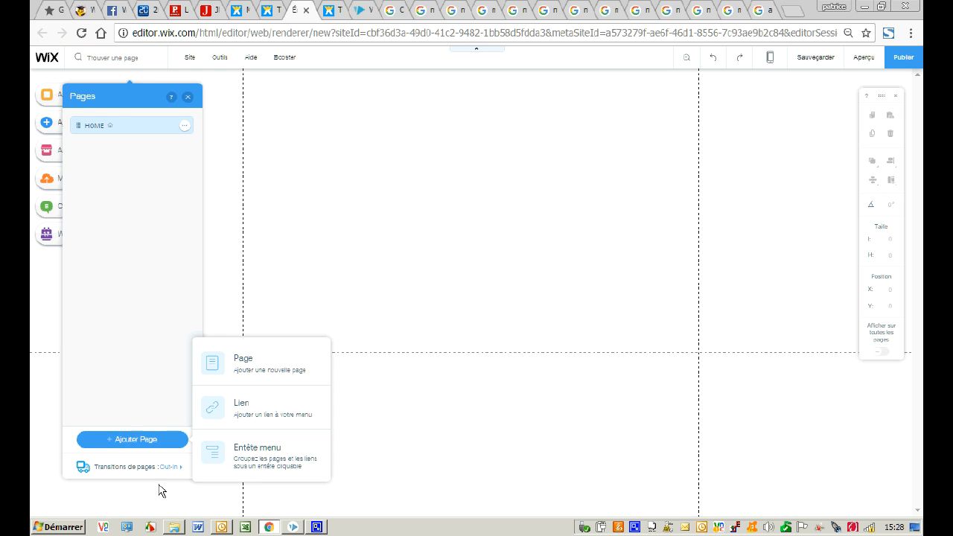
pyautogui.click(250, 364)
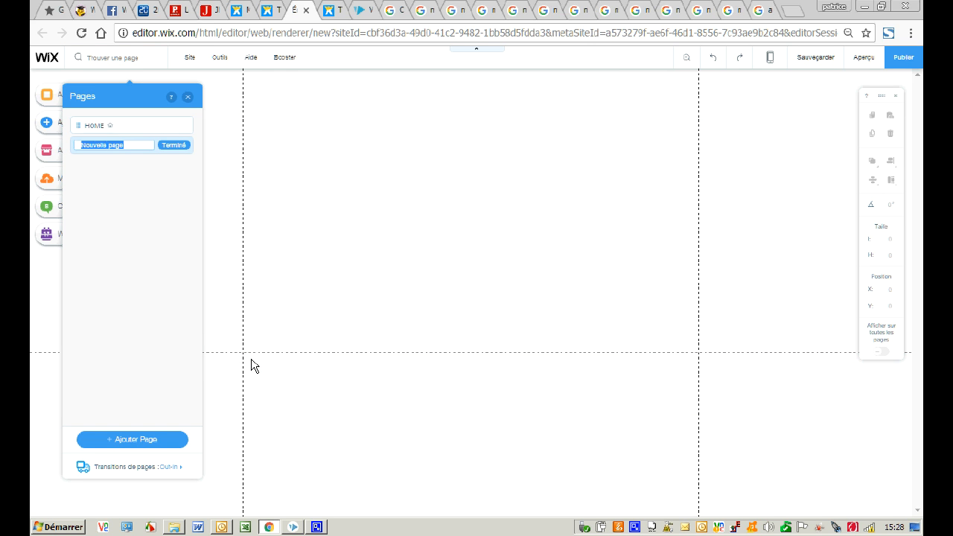
pyautogui.write('elemen')
pyautogui.press('BackSpace')
pyautogui.press('BackSpace')
pyautogui.press('BackSpace')
pyautogui.press('BackSpace')
pyautogui.press('BackSpace')
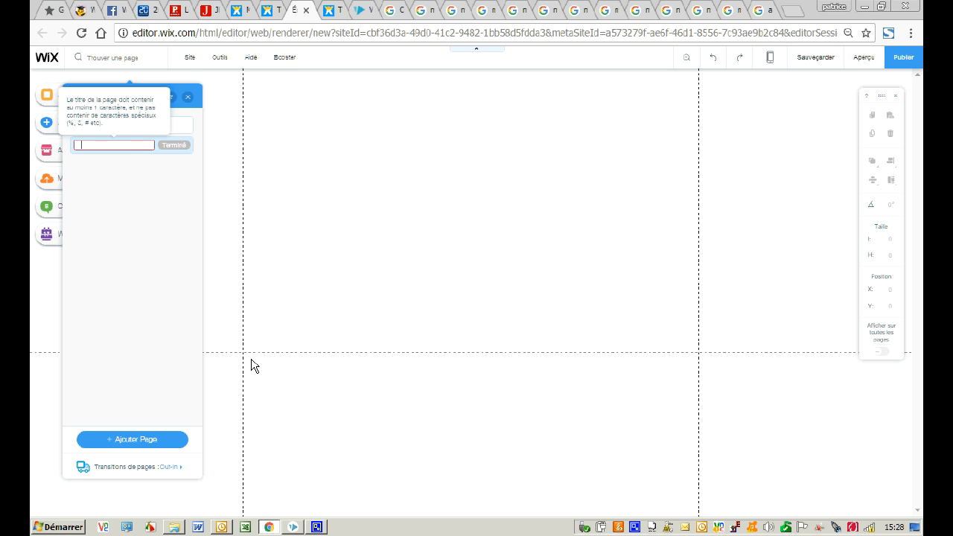
pyautogui.write('Element ')
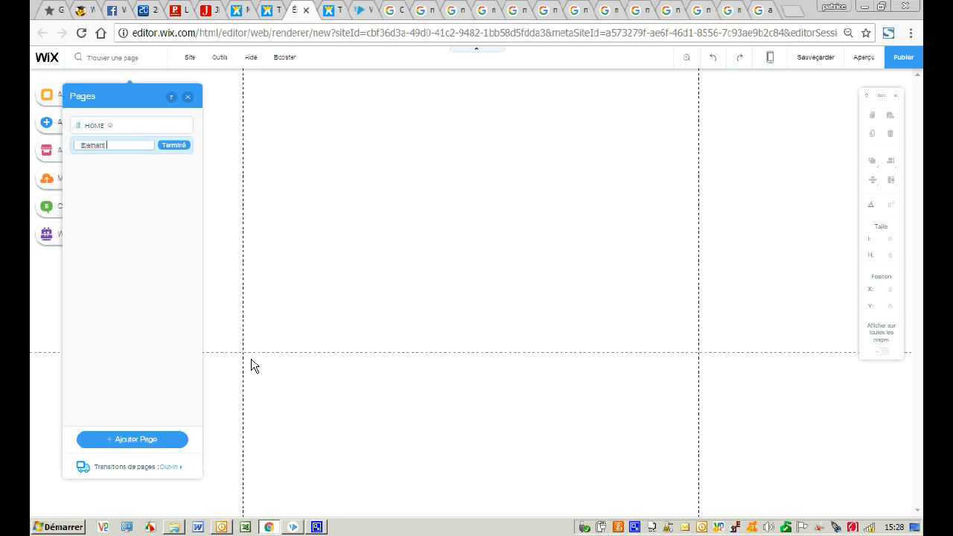
pyautogui.write('de refer')
pyautogui.press('BackSpace')
pyautogui.write('éférencement par page')
pyautogui.press('Return')
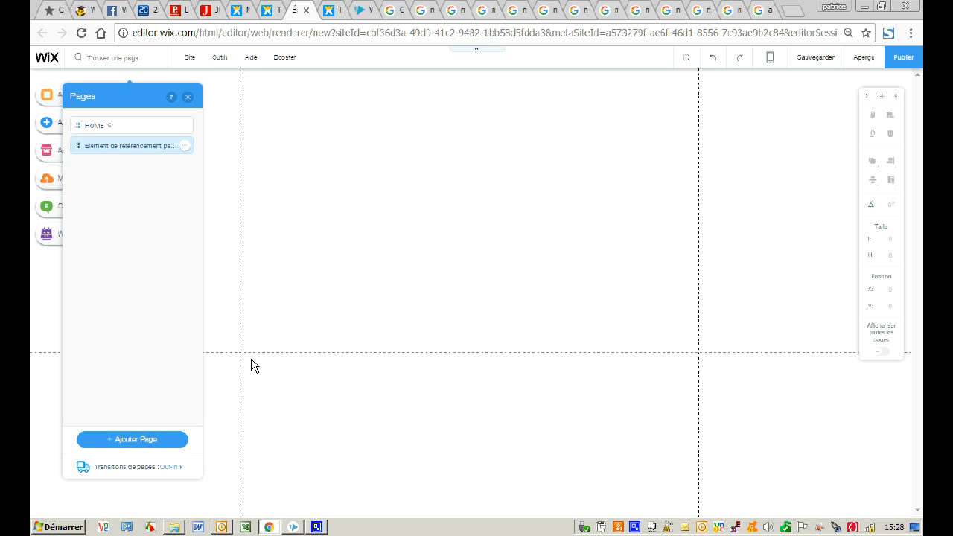
# Correct the new page's name to "Elément de référencement par page" in its page info settings
pyautogui.click(183, 148)
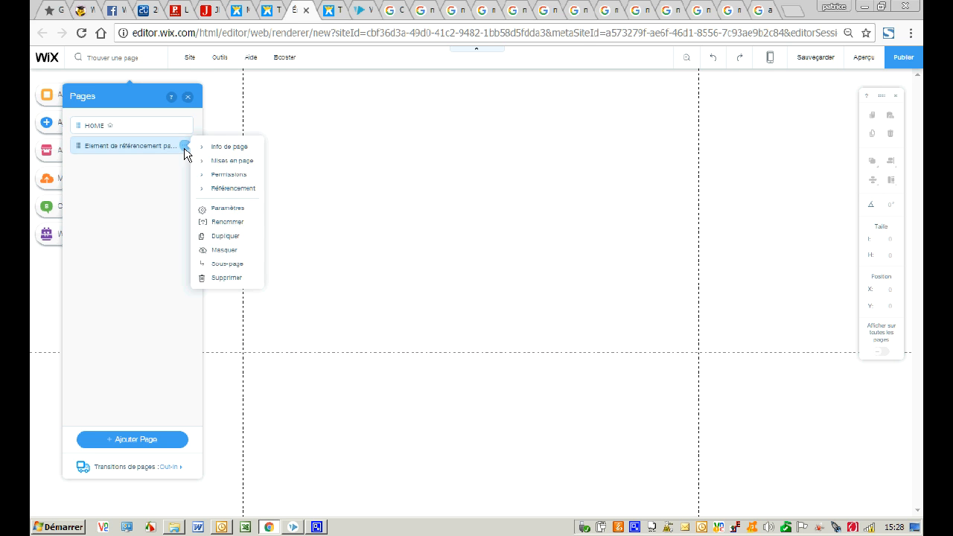
pyautogui.click(228, 148)
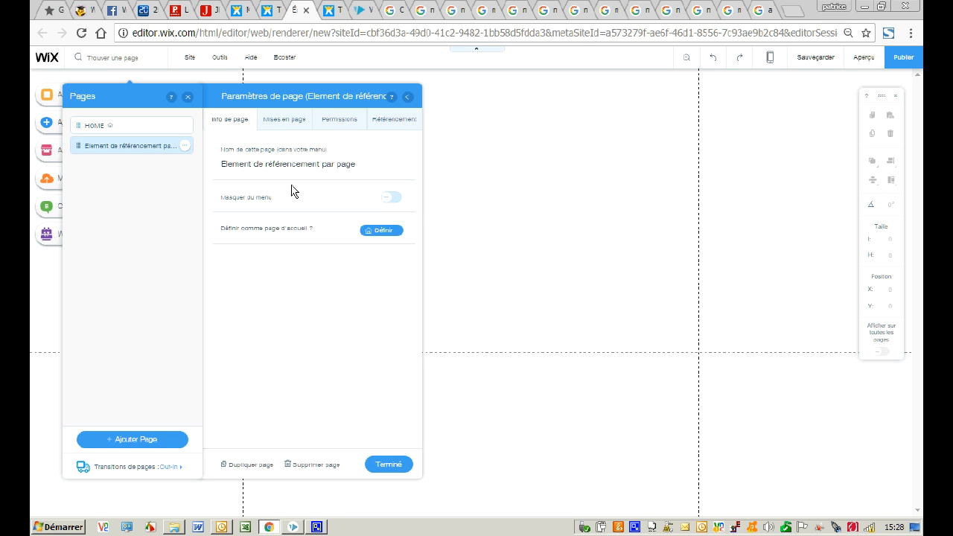
pyautogui.click(230, 163)
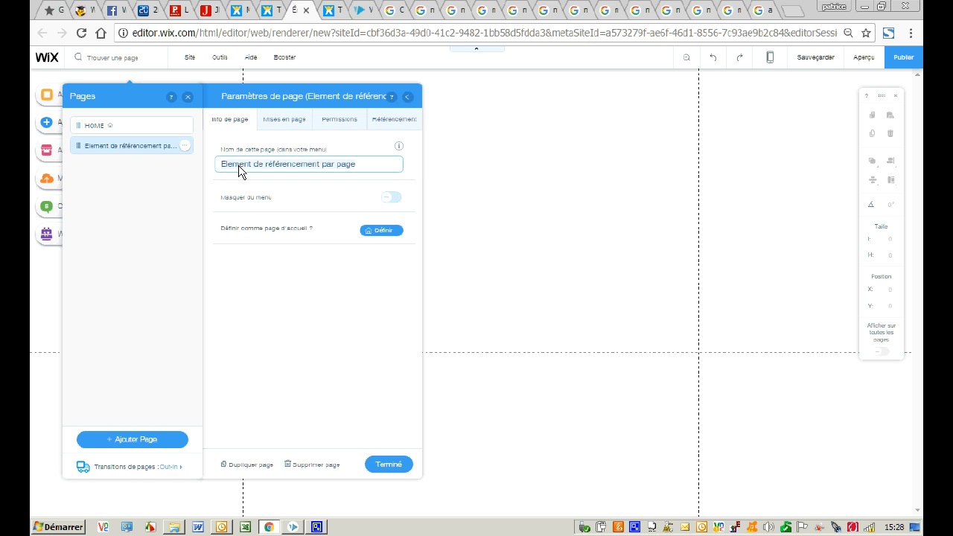
pyautogui.press('BackSpace')
pyautogui.write('é')
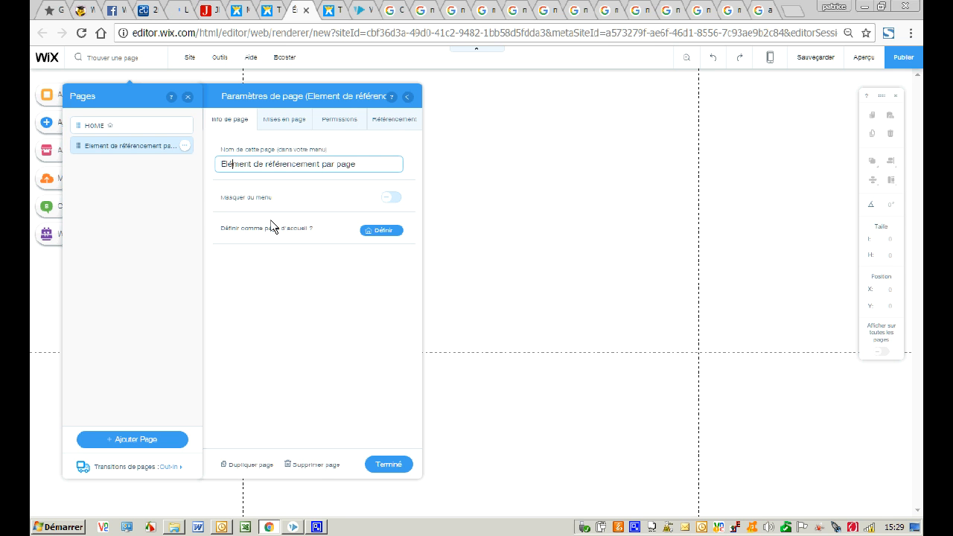
pyautogui.click(324, 276)
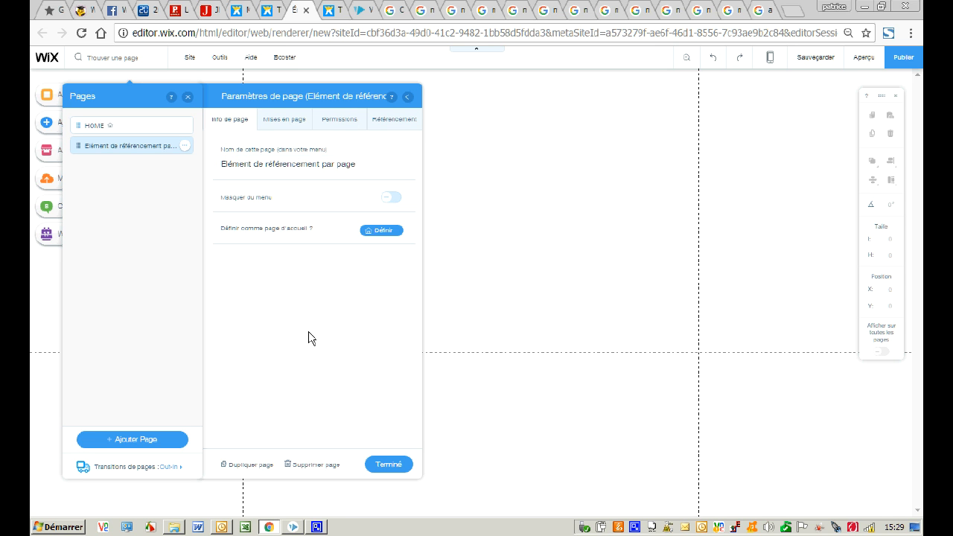
# Review the page's layout, permissions and SEO settings, including its Google preview and the full page URL
pyautogui.click(287, 125)
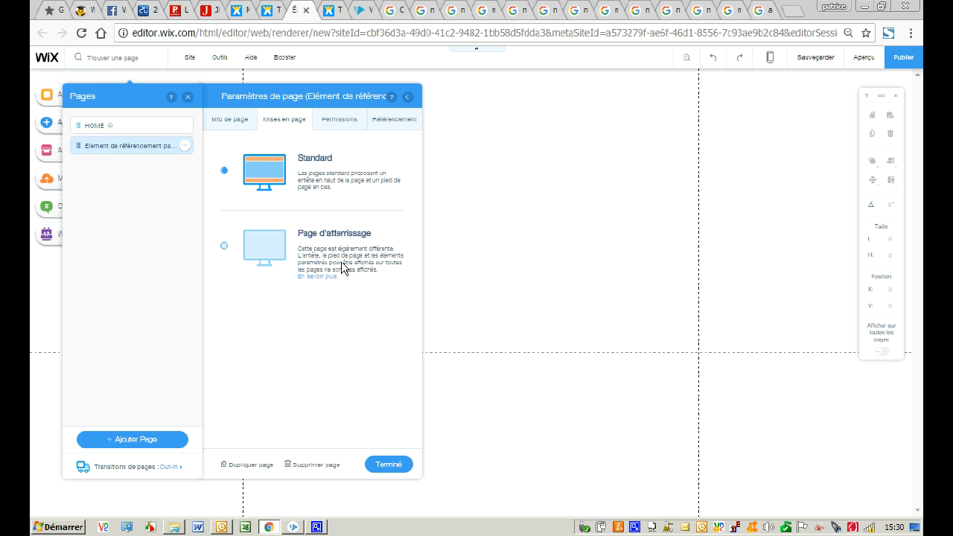
pyautogui.click(342, 125)
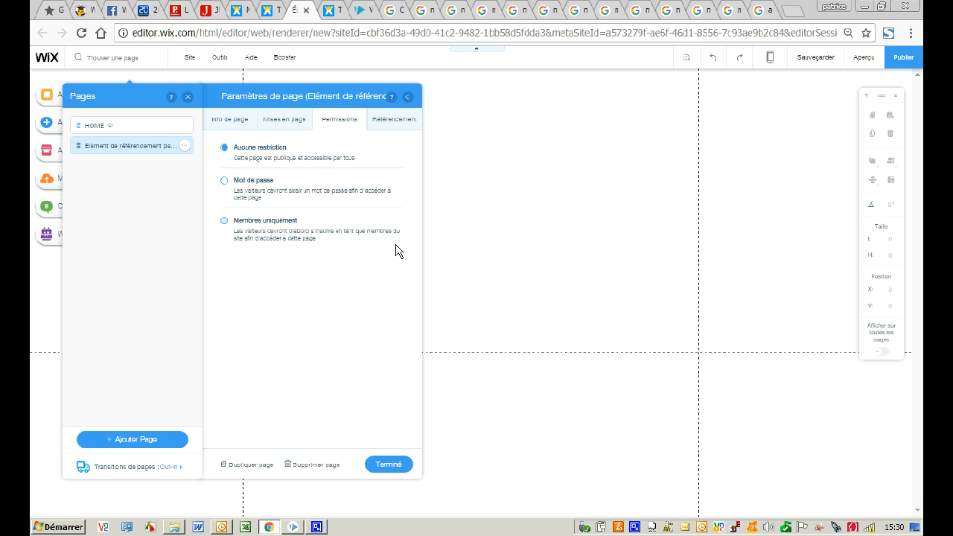
pyautogui.click(403, 125)
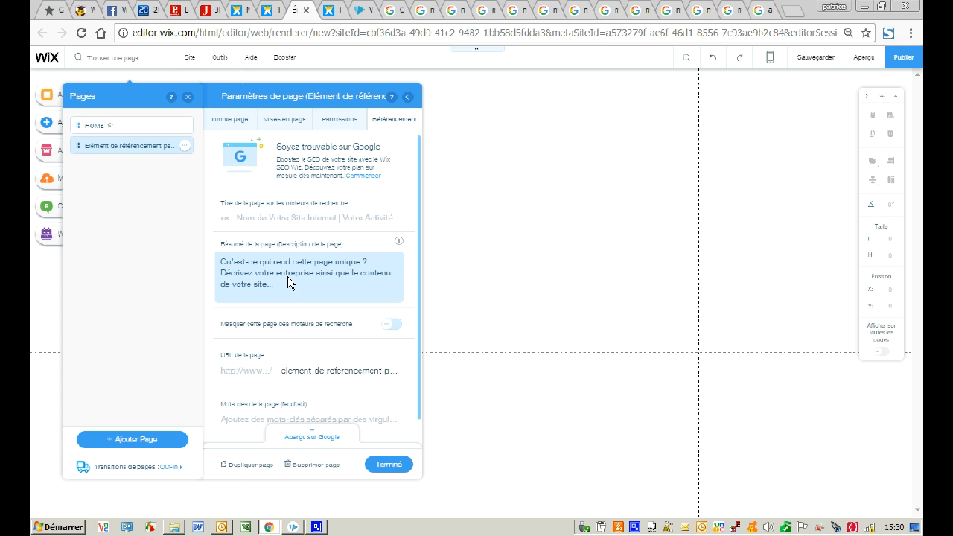
pyautogui.scroll(-1, 289, 282)
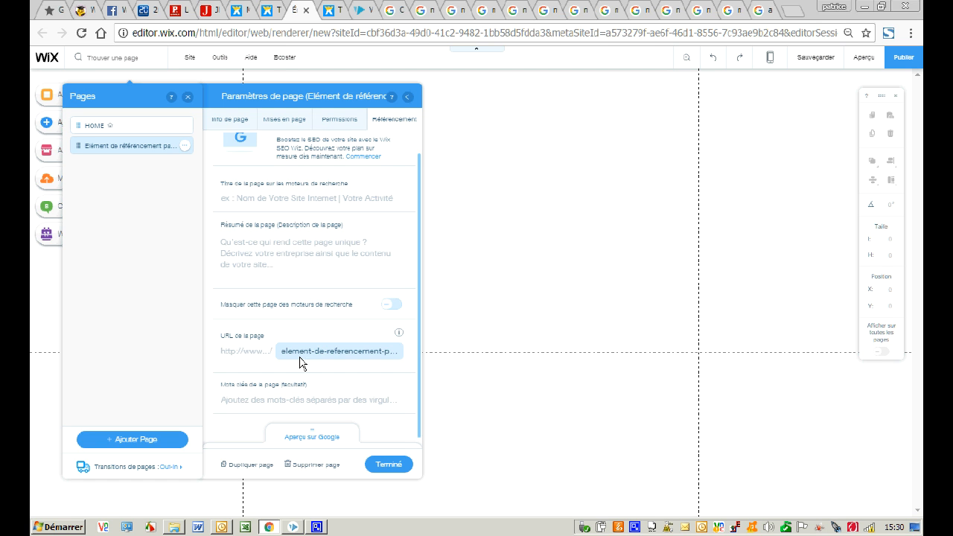
pyautogui.click(316, 437)
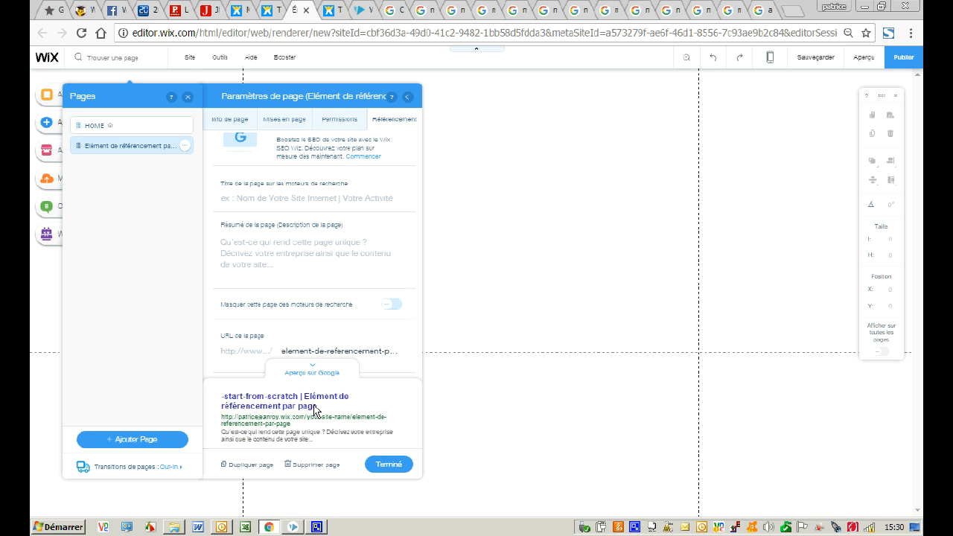
pyautogui.click(313, 372)
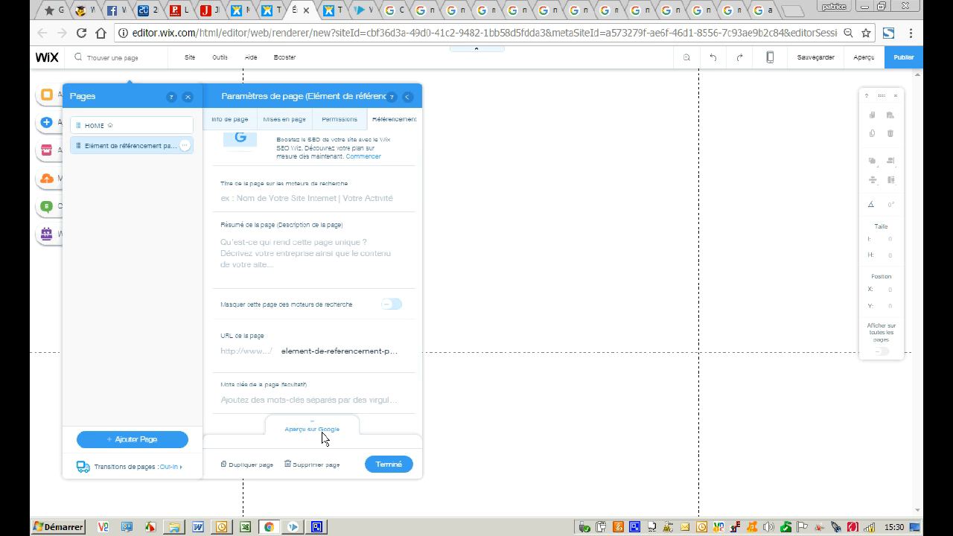
pyautogui.click(329, 355)
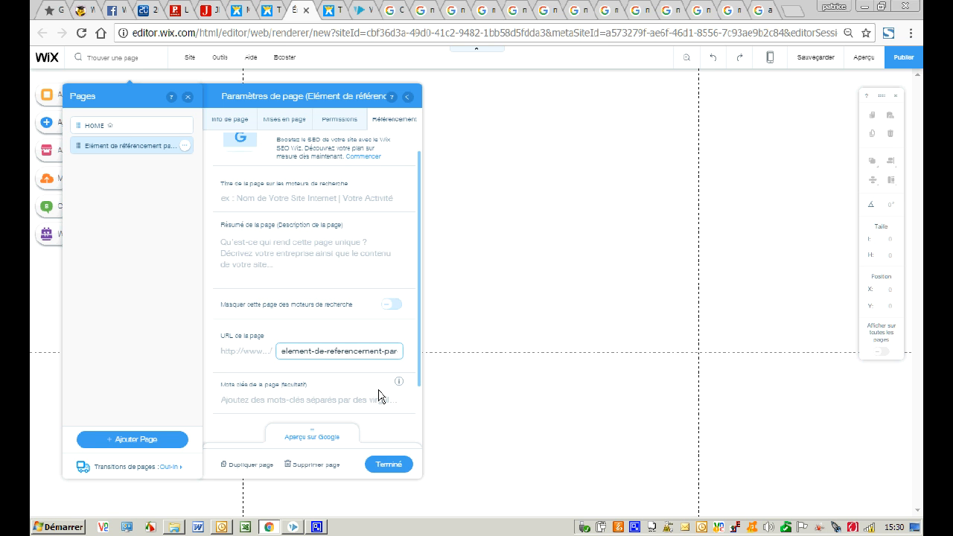
pyautogui.write('-page')
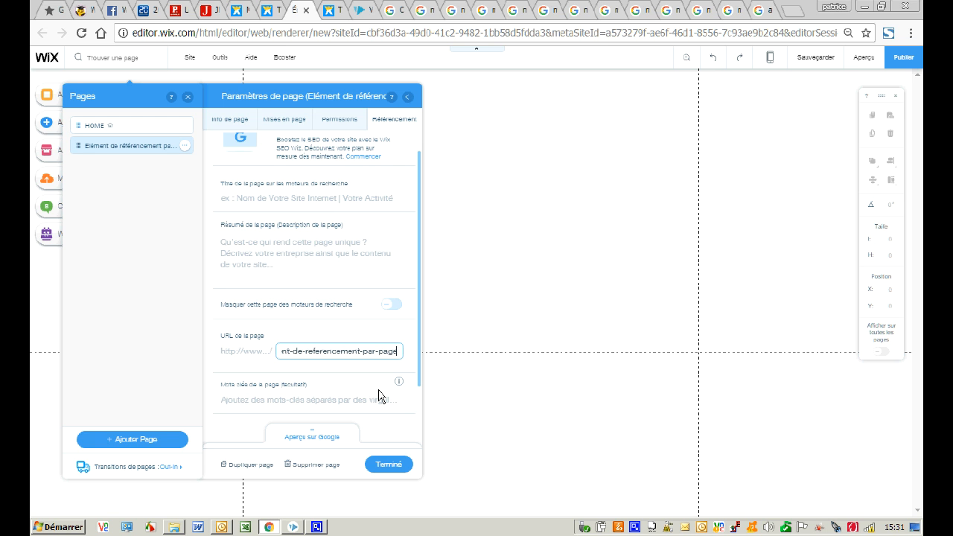
# Set the page's search engine title to "Référencement pour chacune des pages du site"
pyautogui.click(270, 200)
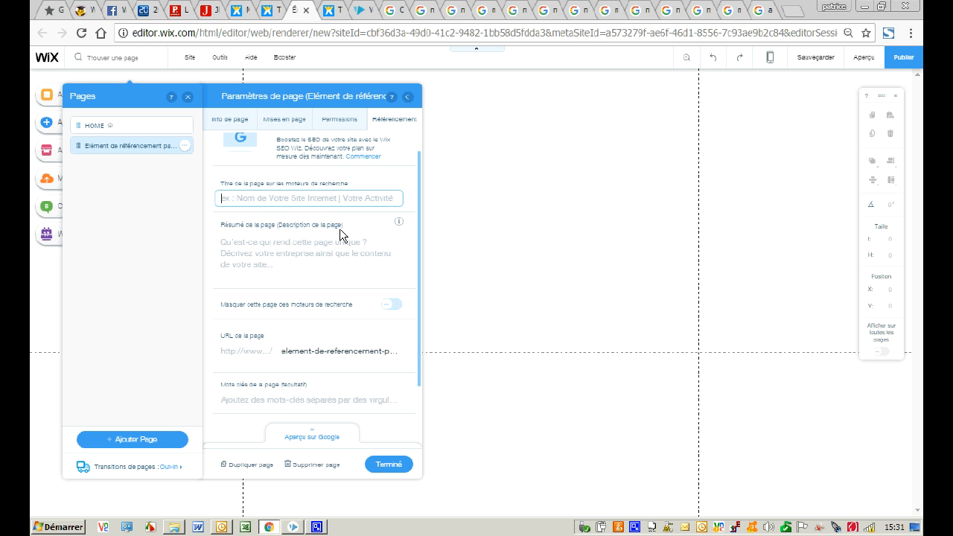
pyautogui.write('Réfé')
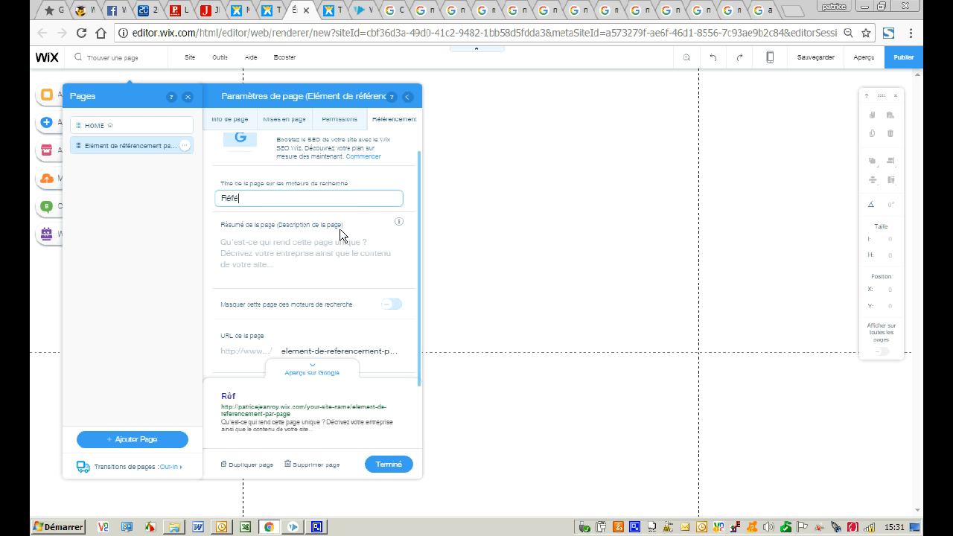
pyautogui.write('rencement pour')
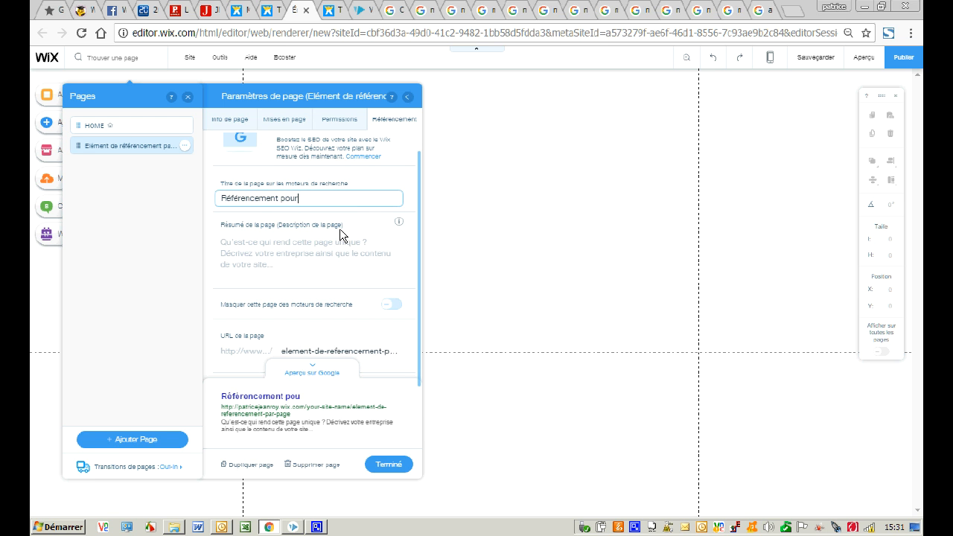
pyautogui.write(' chaucune des pages')
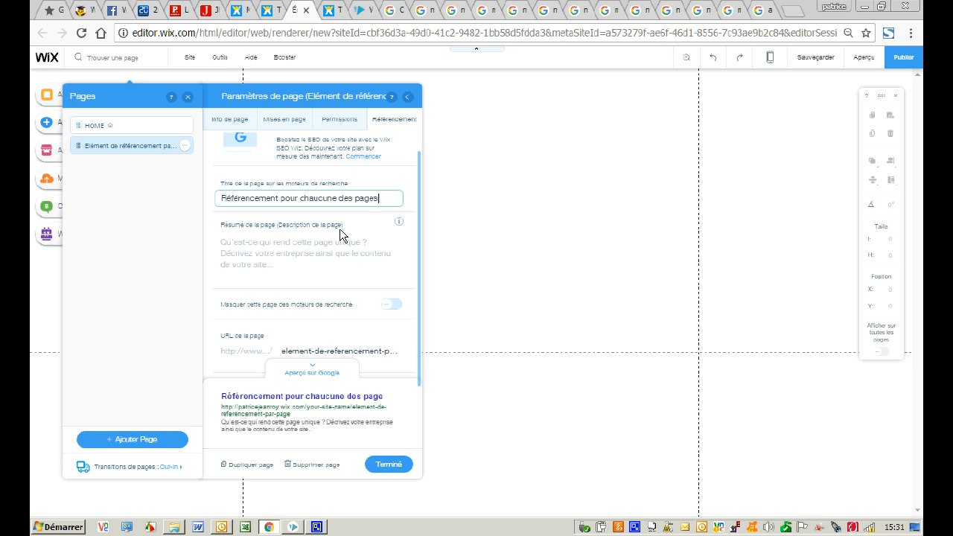
pyautogui.write(' du site')
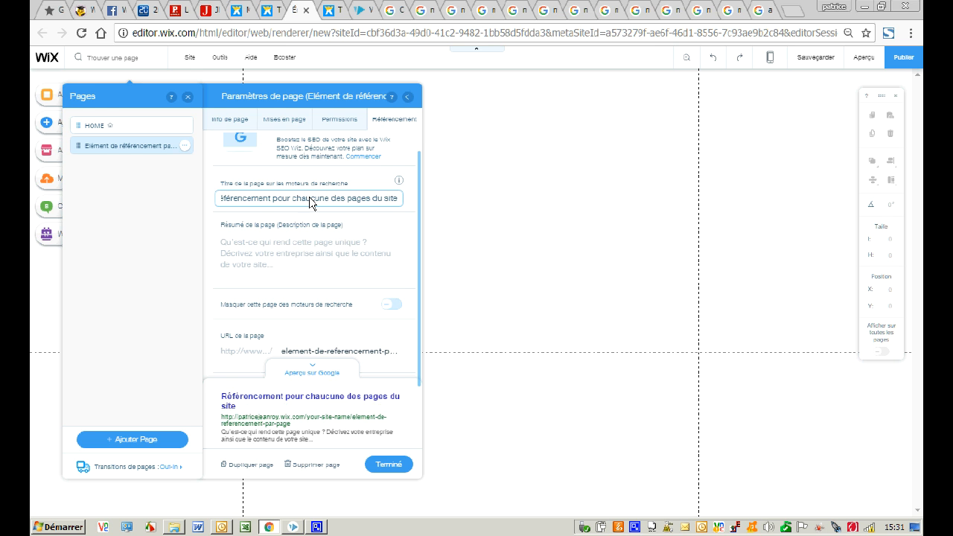
pyautogui.press('BackSpace')
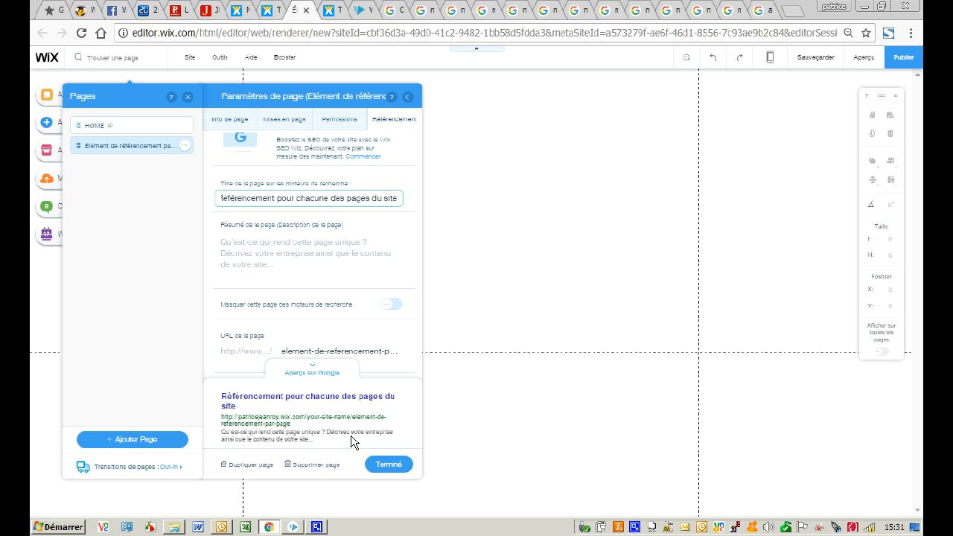
# Set the page description to "Nous allons sur cette page vous montrer les éléments à renseigner sur chhacune de vos pages pour respecter les standards Google"
pyautogui.click(282, 277)
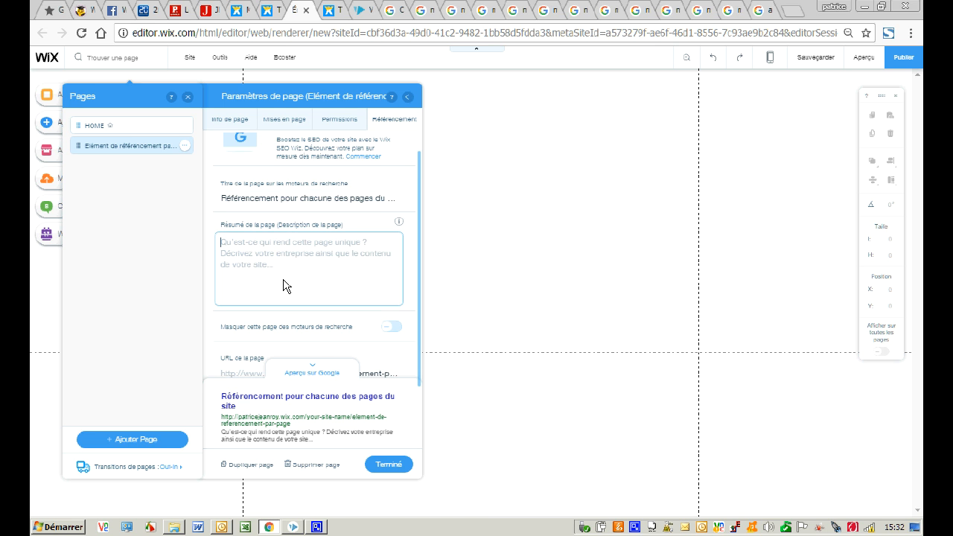
pyautogui.write('Nous allo')
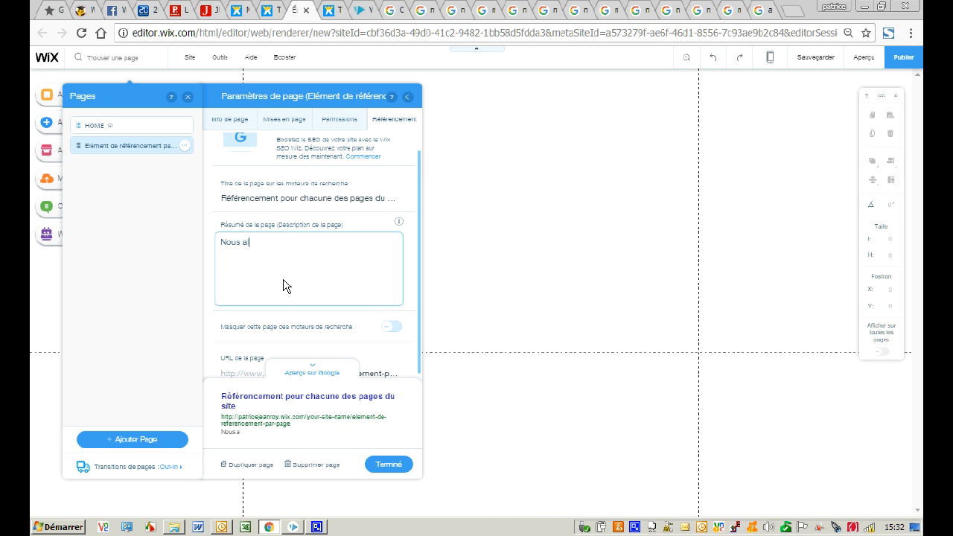
pyautogui.write('ns sur cette page ')
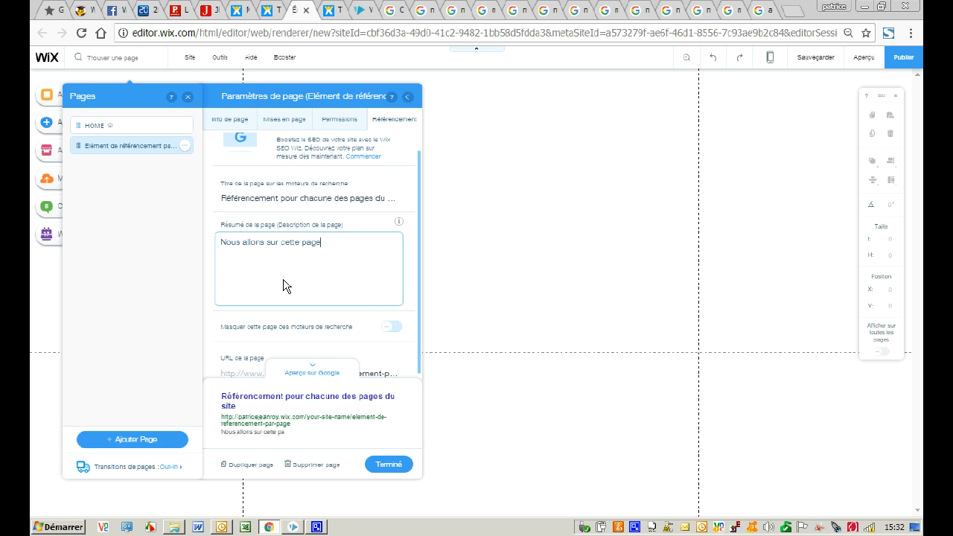
pyautogui.write('vous mon')
pyautogui.write('ter')
pyautogui.press('BackSpace')
pyautogui.press('BackSpace')
pyautogui.write('re')
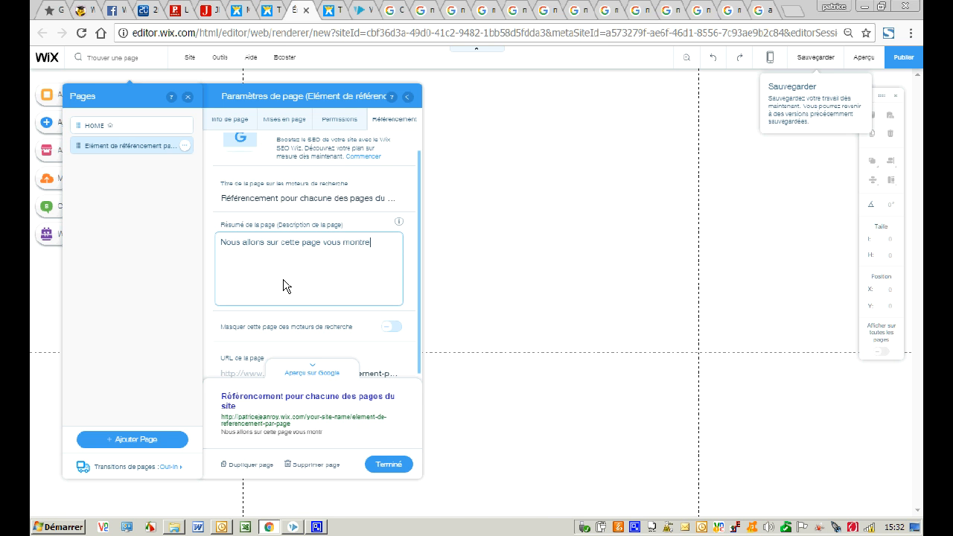
pyautogui.write('r les léléments')
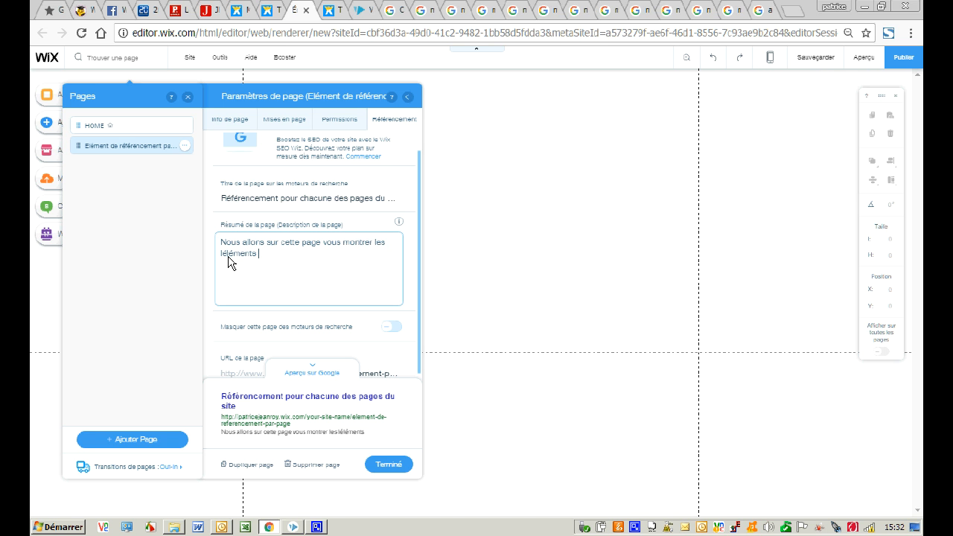
pyautogui.press('BackSpace')
pyautogui.write('à renseigner')
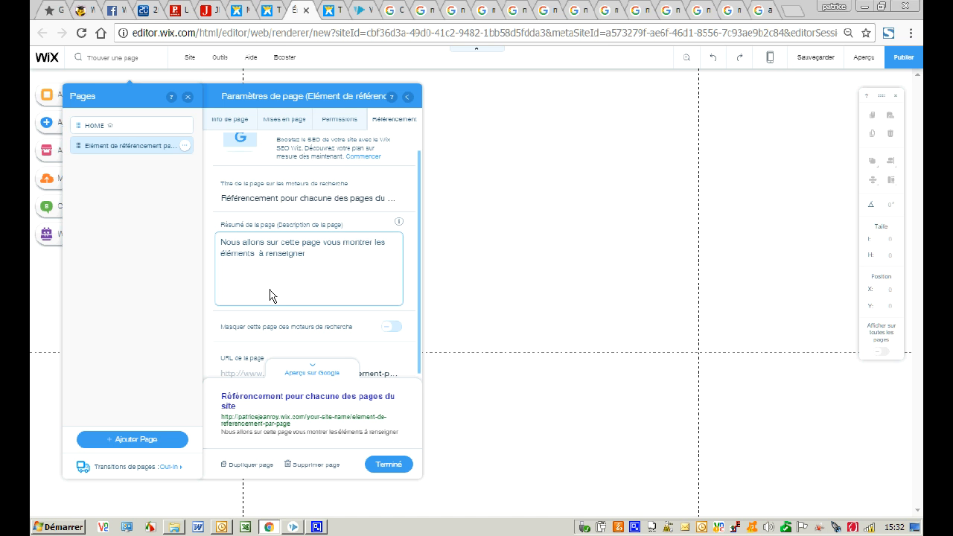
pyautogui.write(' sur chhacune de vos')
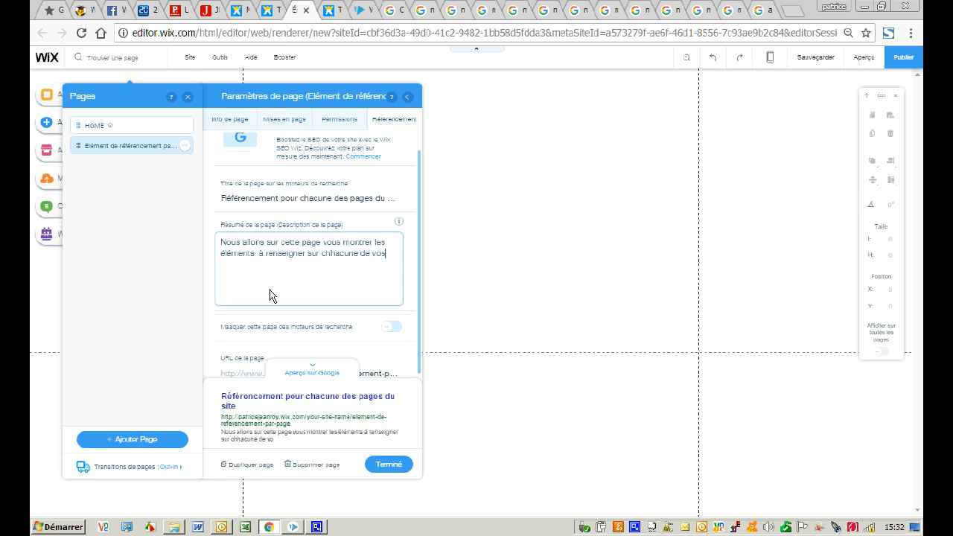
pyautogui.write(' pages pour respecter les')
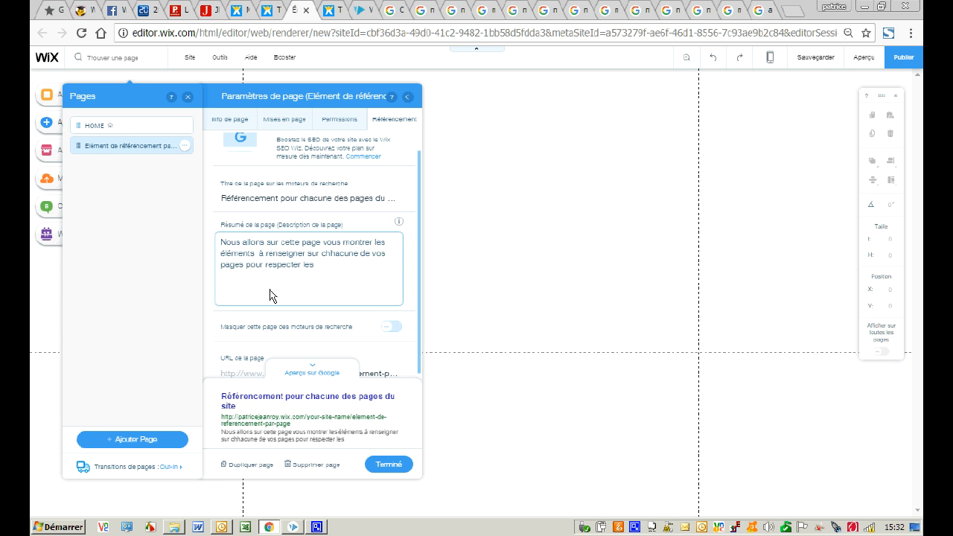
pyautogui.write(' stamdar')
pyautogui.press('BackSpace')
pyautogui.press('BackSpace')
pyautogui.press('BackSpace')
pyautogui.press('BackSpace')
pyautogui.write('r les standards Google')
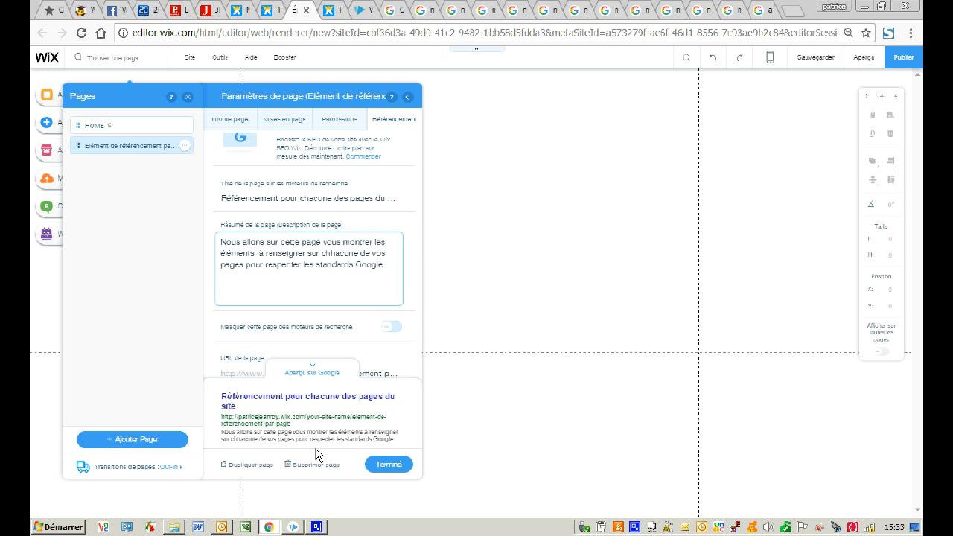
pyautogui.click(312, 372)
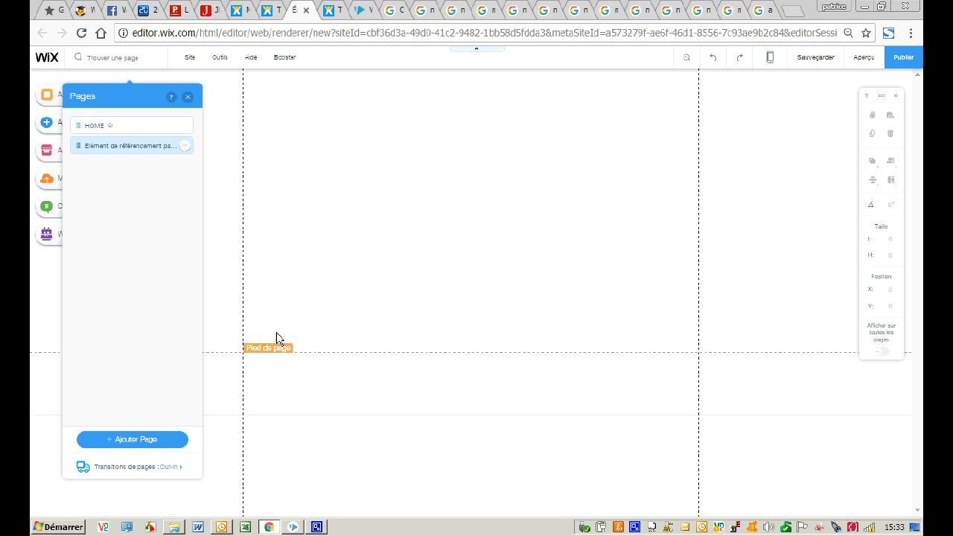
# Add a "Titre du site" text element to the upper middle of the empty page
pyautogui.click(187, 99)
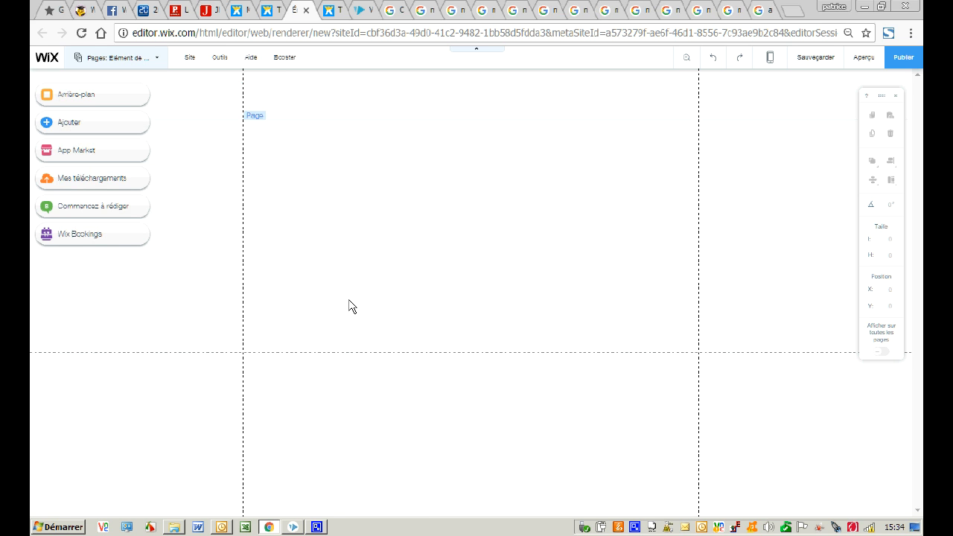
pyautogui.click(48, 125)
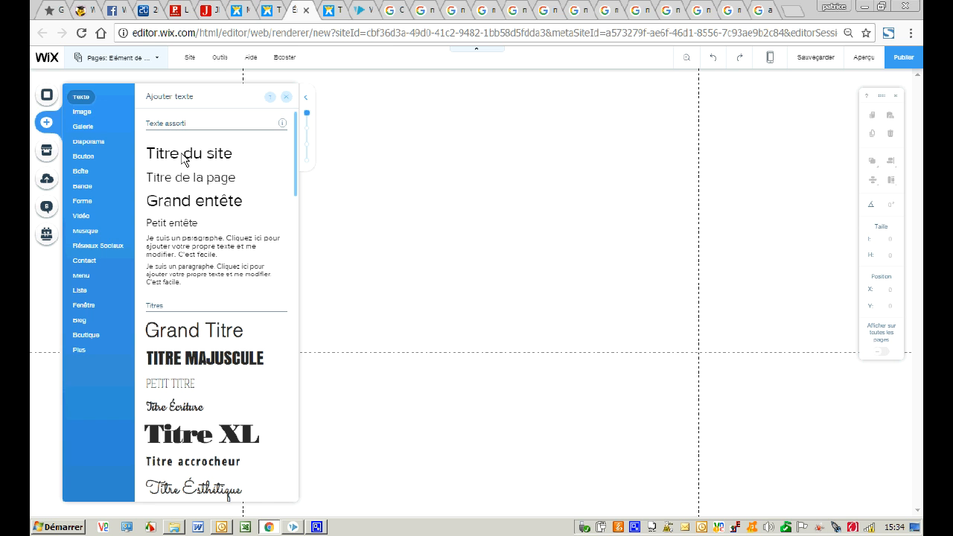
pyautogui.moveTo(176, 156); pyautogui.dragTo(440, 192)
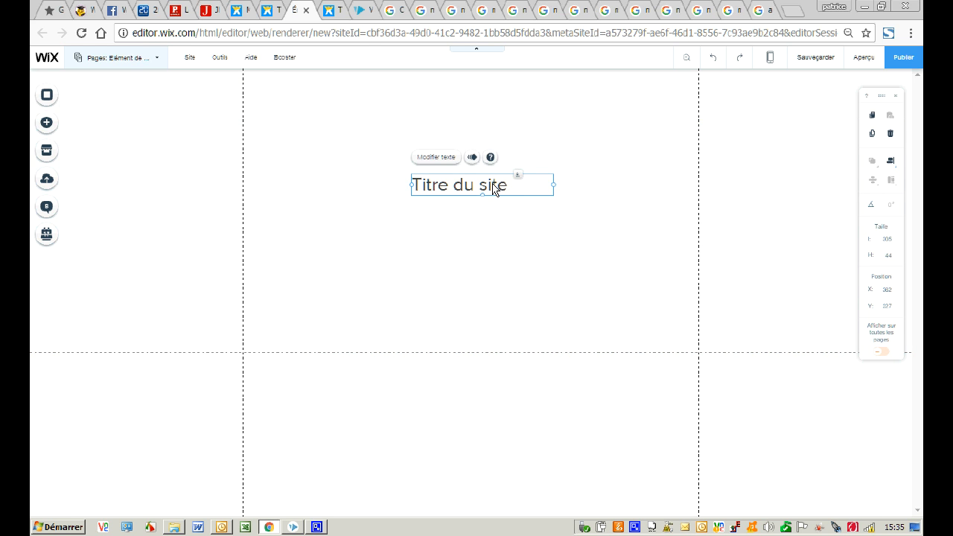
# Extend the title text to "Titre du site ou la balise H1, il faut mettre une balise H1 par page et une seule"
pyautogui.doubleClick(505, 189)
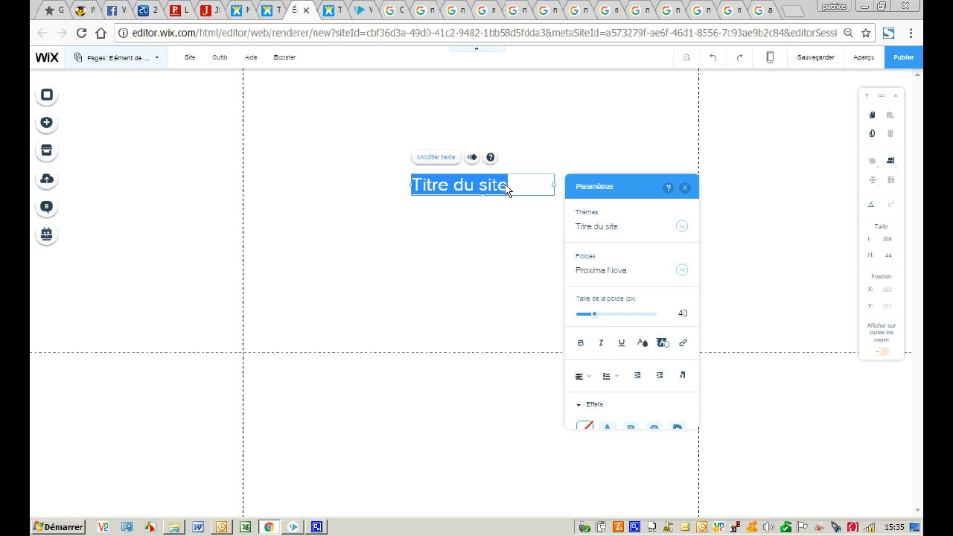
pyautogui.click(512, 191)
pyautogui.write('ou ')
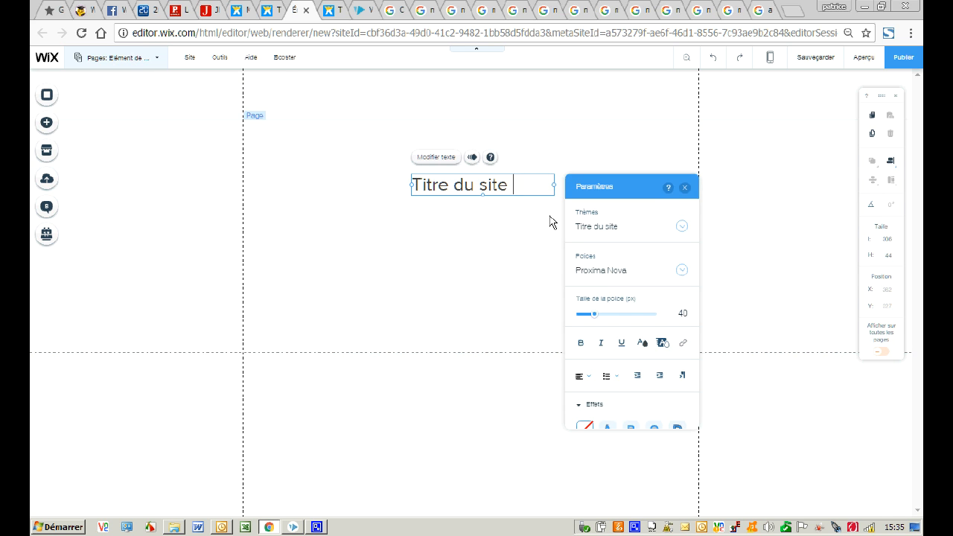
pyautogui.write('la b')
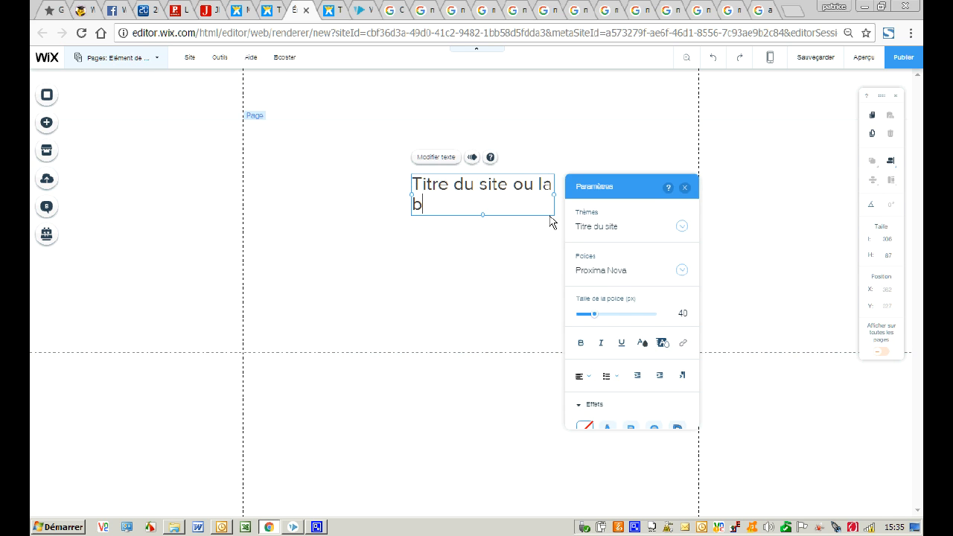
pyautogui.write('alise H1, il faut met')
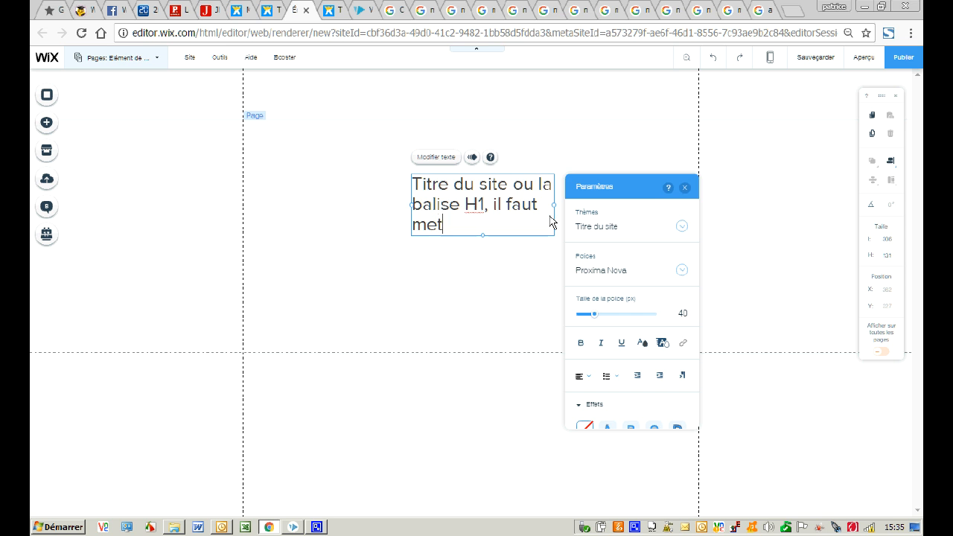
pyautogui.write('tre une ')
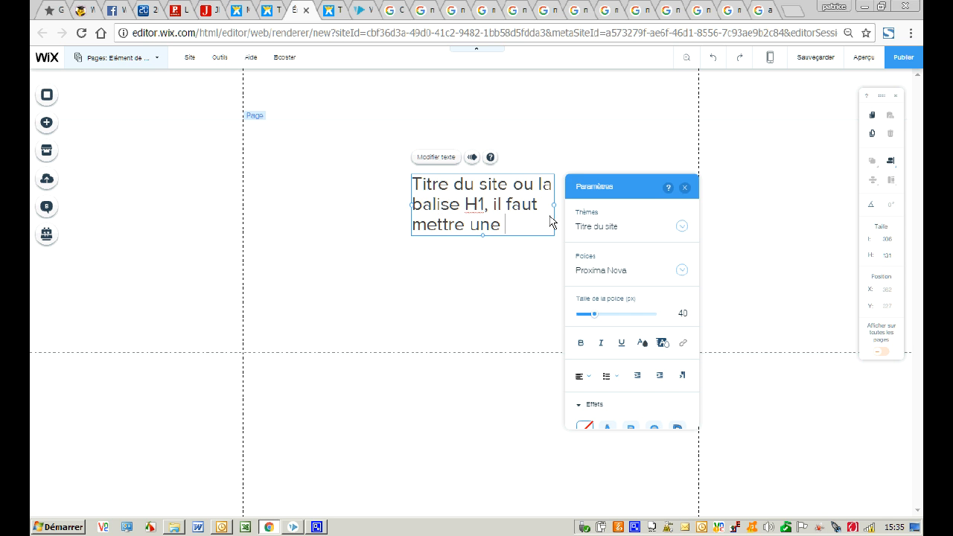
pyautogui.write('balise H')
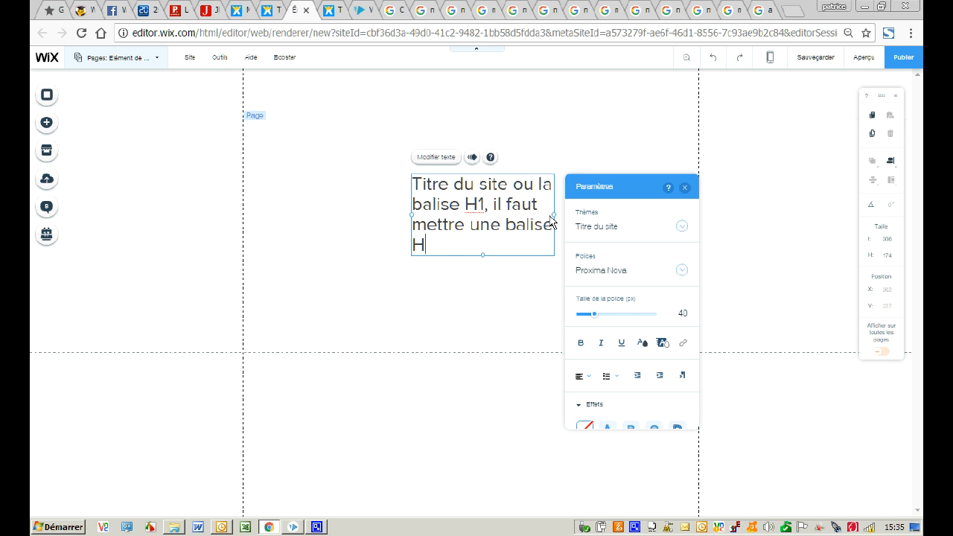
pyautogui.write('1 par page et une seul')
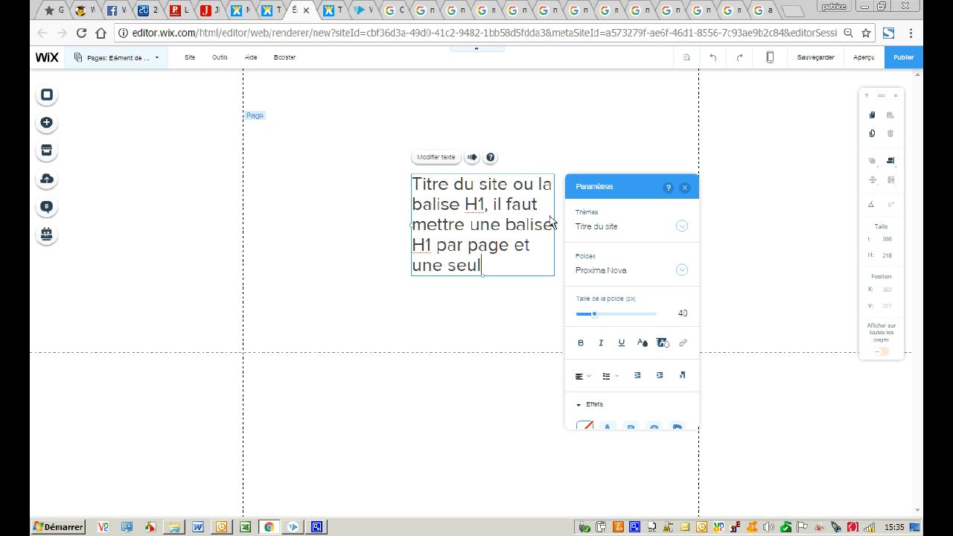
pyautogui.write('e')
pyautogui.press('Return')
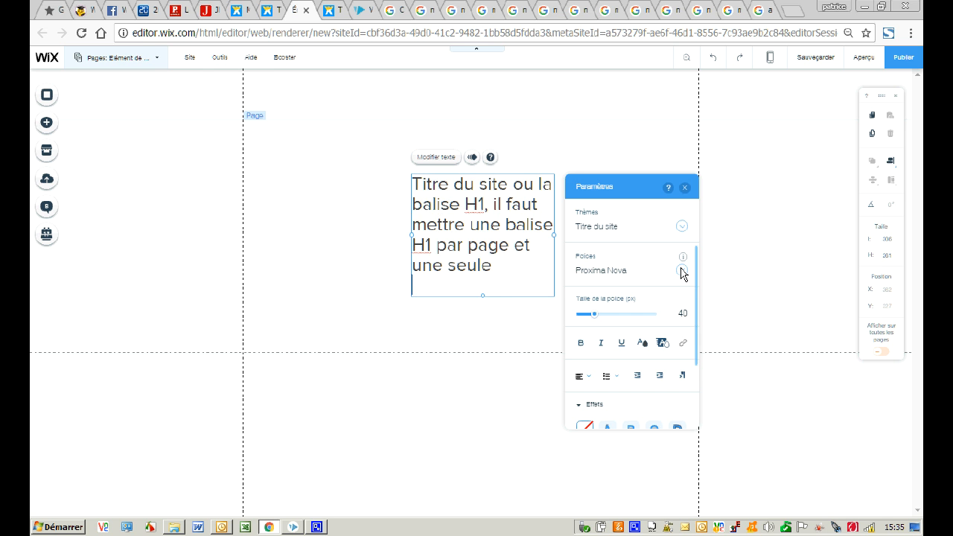
# Format the title in Arial, size 39 px, dark blue #0E3E9B, and save it as the "Titre du site" theme
pyautogui.moveTo(506, 270); pyautogui.dragTo(382, 187)
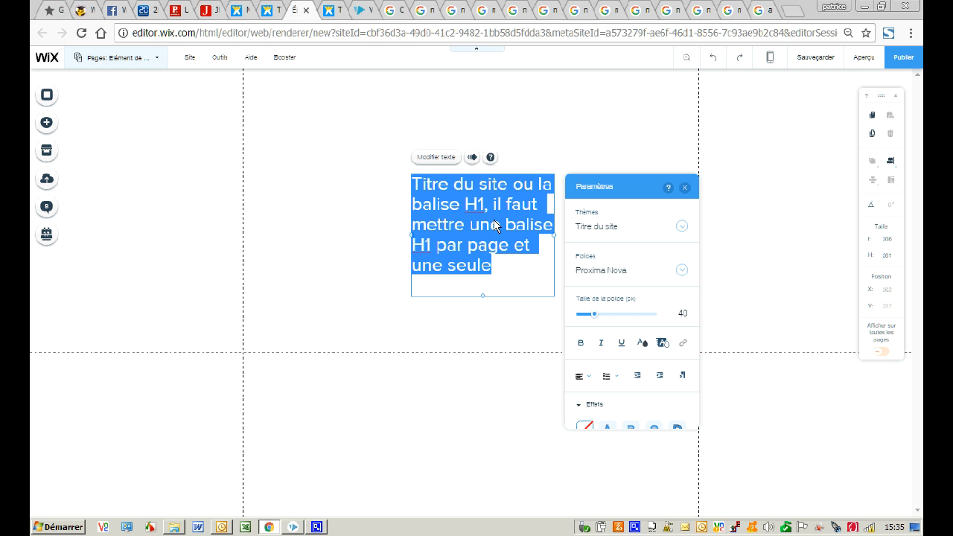
pyautogui.click(682, 270)
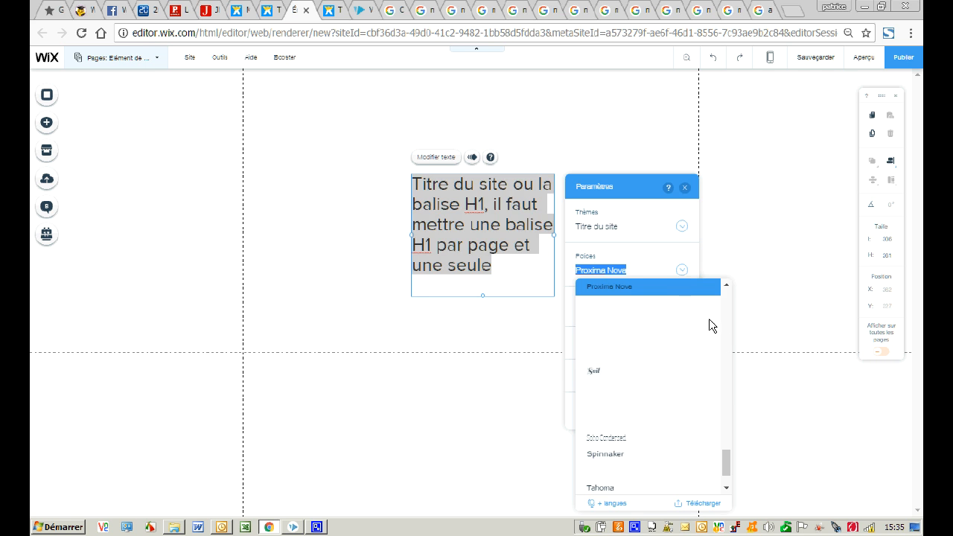
pyautogui.moveTo(729, 464); pyautogui.dragTo(735, 302)
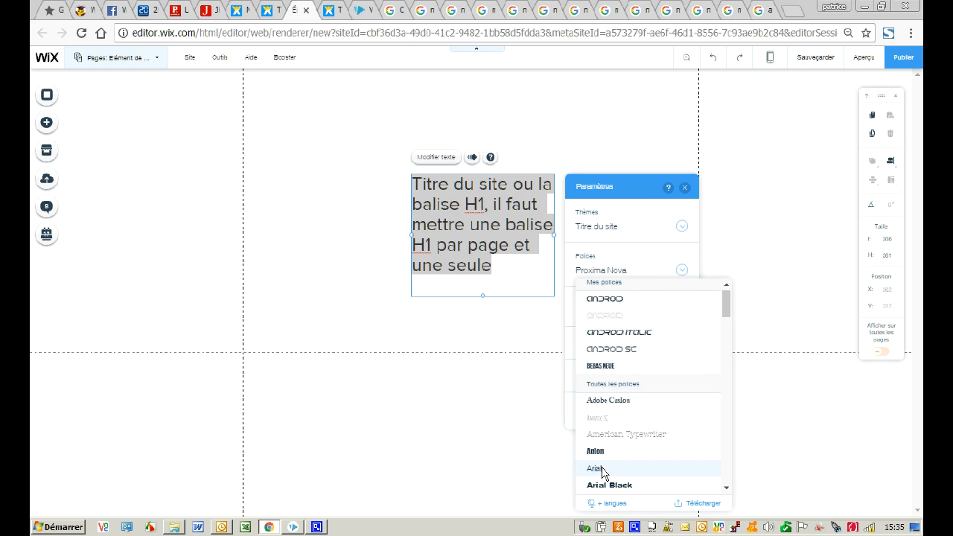
pyautogui.click(603, 469)
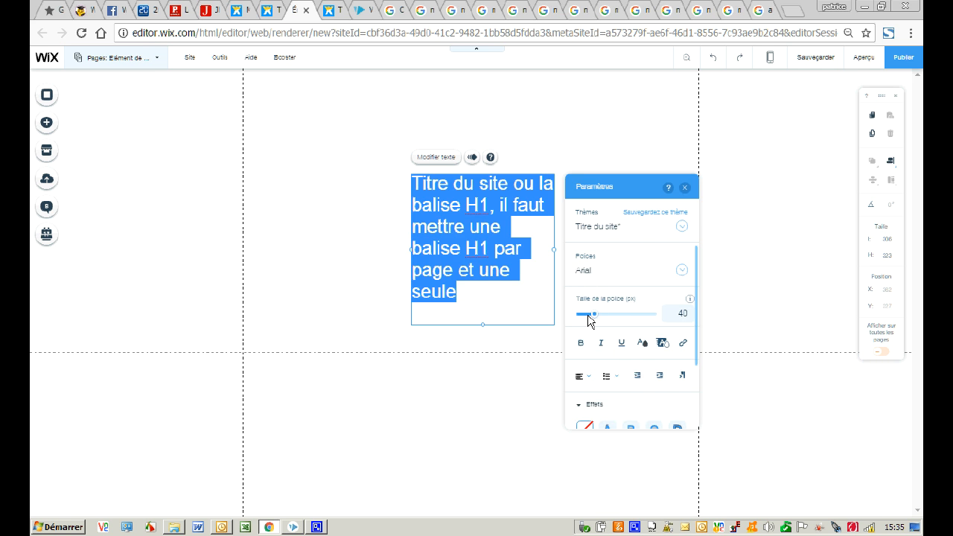
pyautogui.moveTo(588, 316); pyautogui.dragTo(593, 315)
pyautogui.click(644, 343)
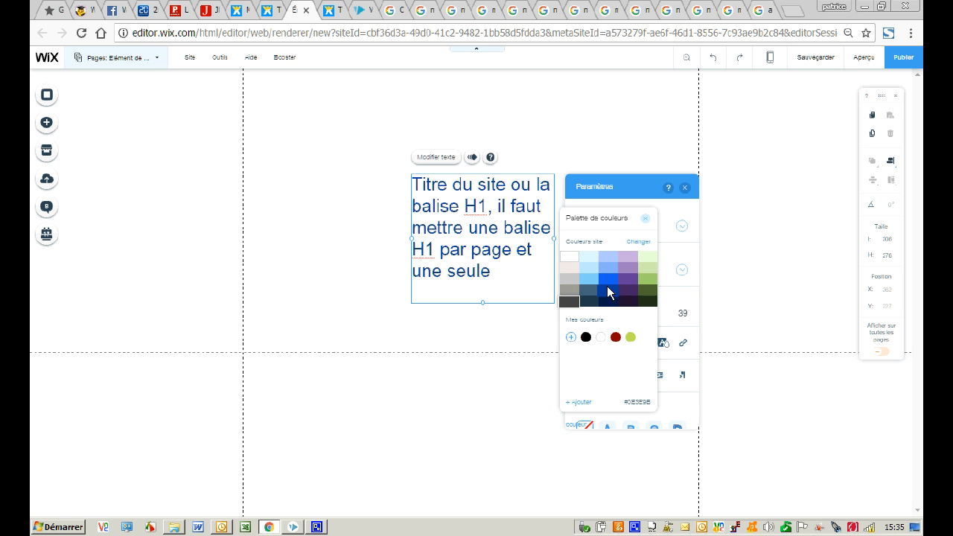
pyautogui.click(606, 289)
pyautogui.click(662, 221)
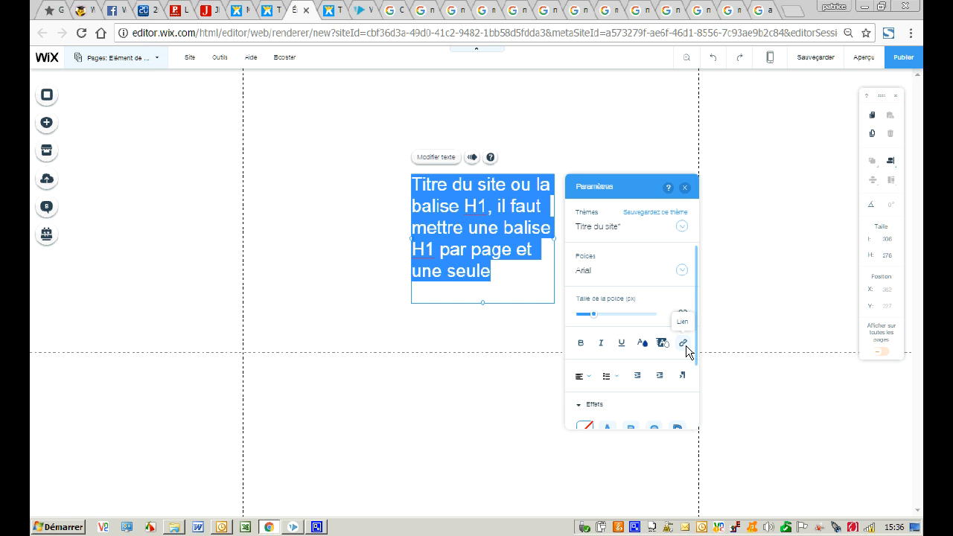
pyautogui.click(648, 212)
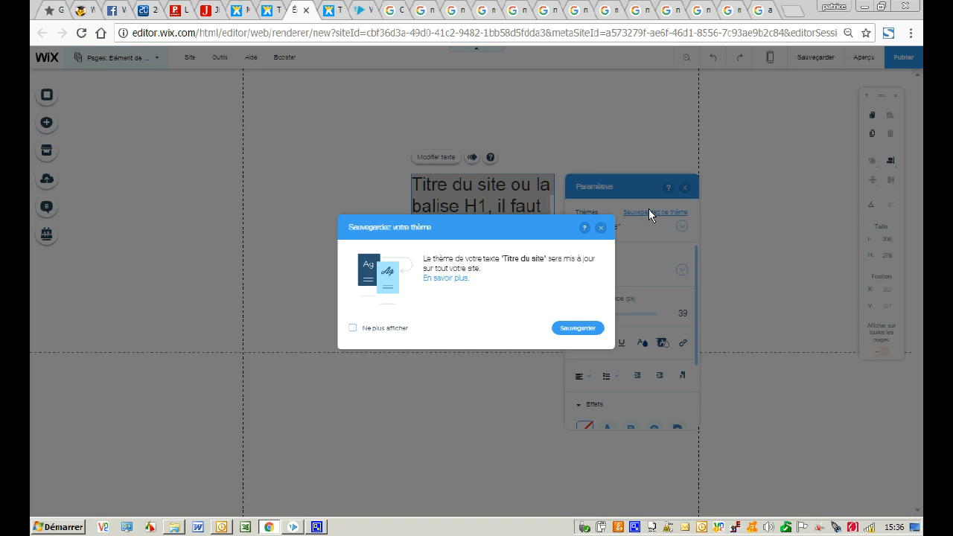
pyautogui.click(575, 329)
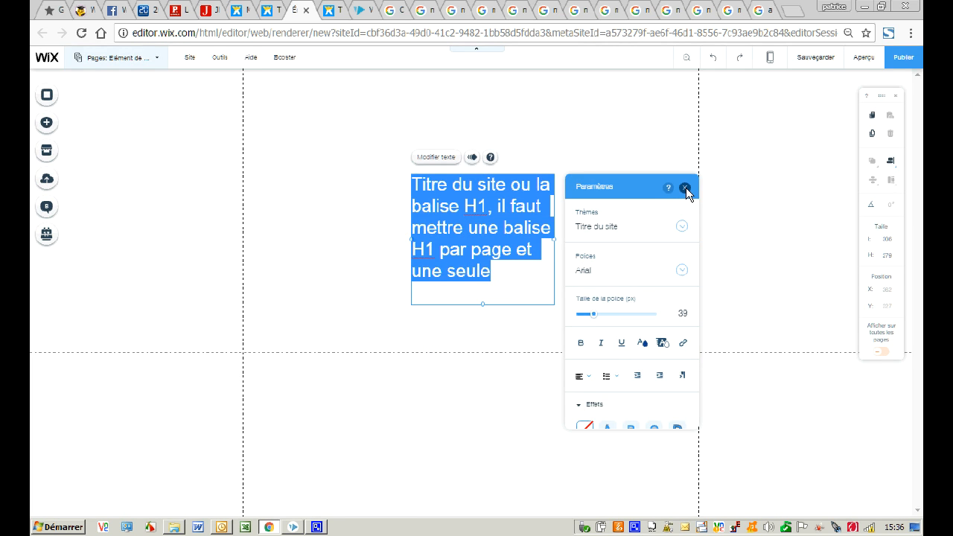
# Widen the title text box on both sides to about 816 px
pyautogui.click(685, 188)
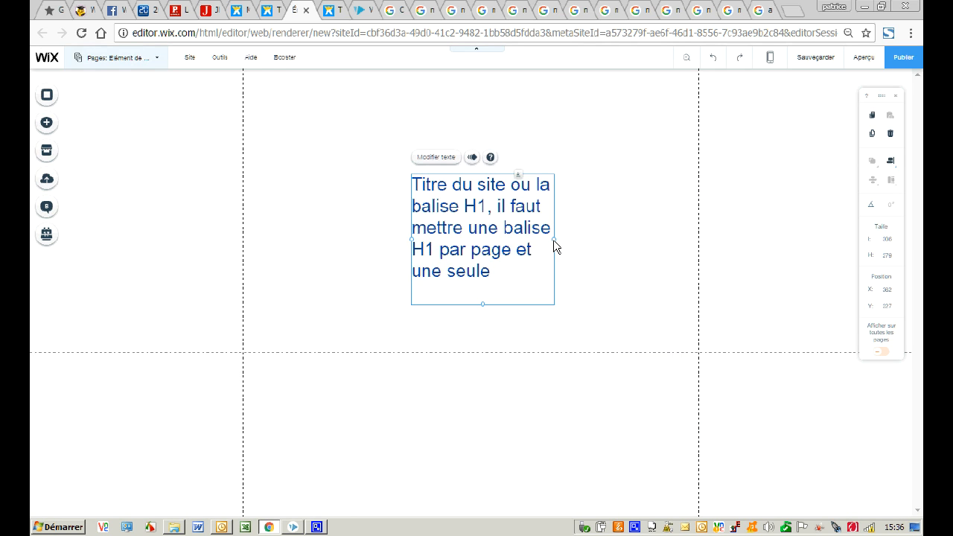
pyautogui.moveTo(612, 245); pyautogui.dragTo(651, 245)
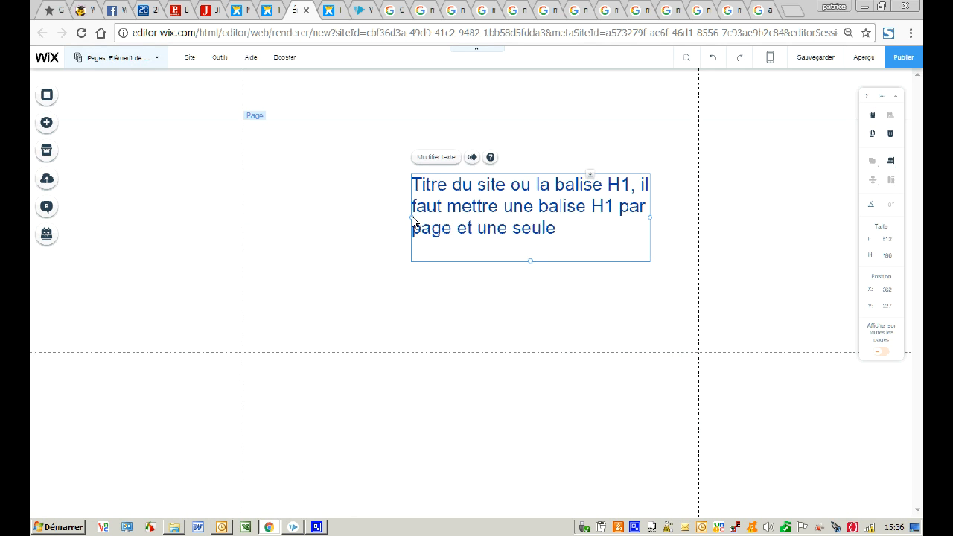
pyautogui.moveTo(411, 217); pyautogui.dragTo(270, 209)
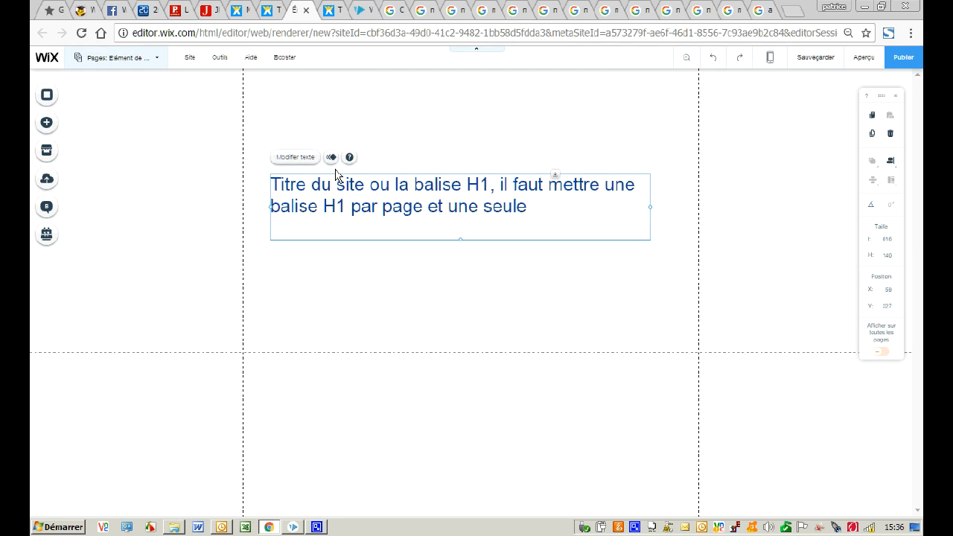
# Center the title text within its box
pyautogui.doubleClick(519, 209)
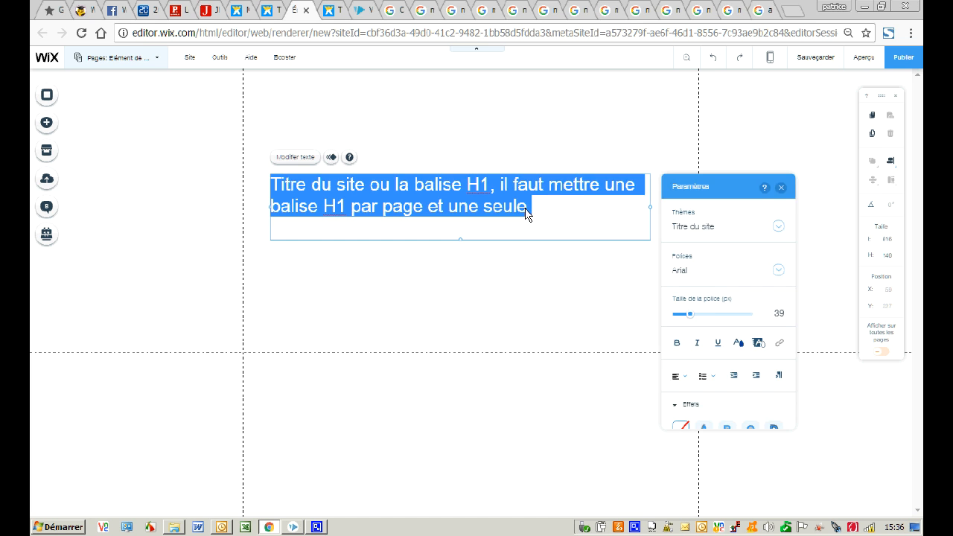
pyautogui.click(503, 208)
pyautogui.moveTo(534, 211); pyautogui.dragTo(273, 177)
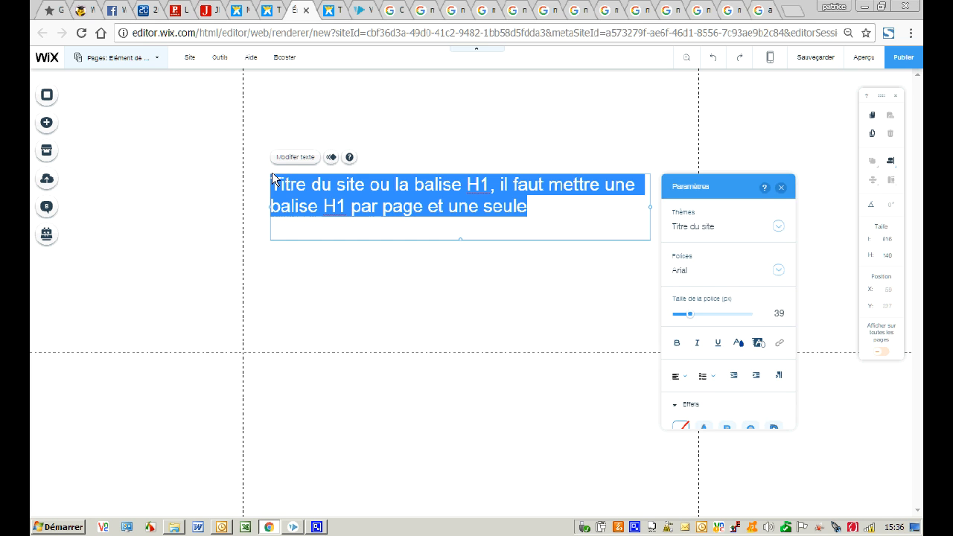
pyautogui.click(684, 381)
pyautogui.click(684, 380)
pyautogui.click(685, 396)
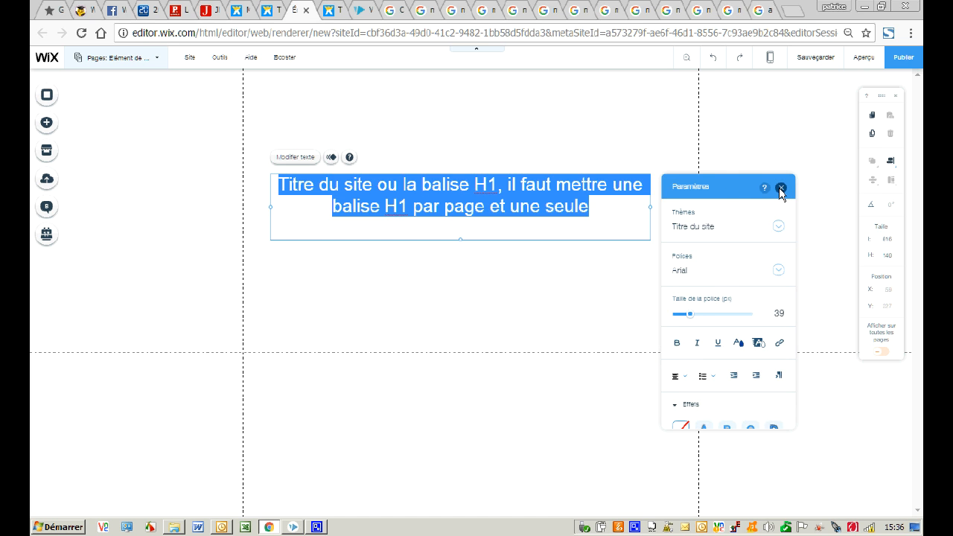
pyautogui.click(599, 289)
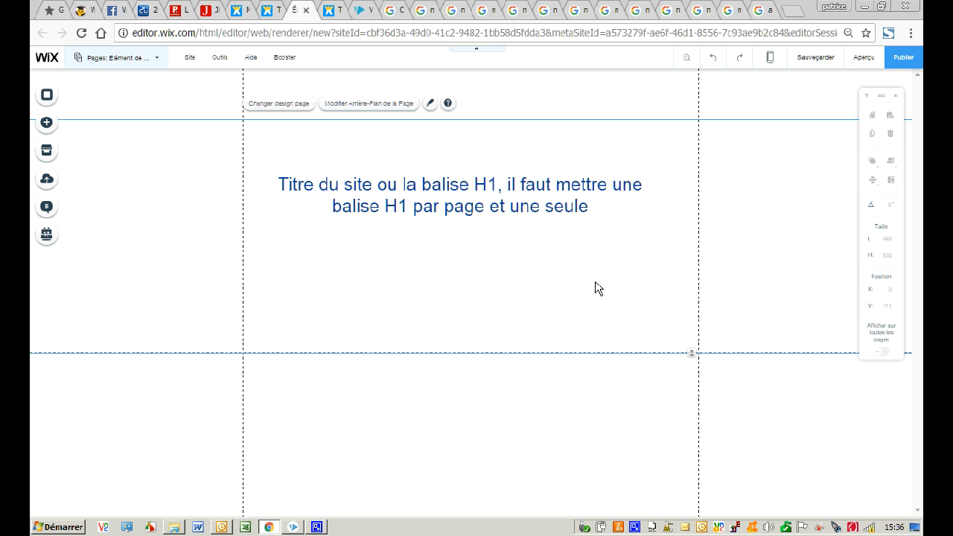
# Add a "Je suis un paragraphe" text element below the title and widen it to about 540 px
pyautogui.click(59, 131)
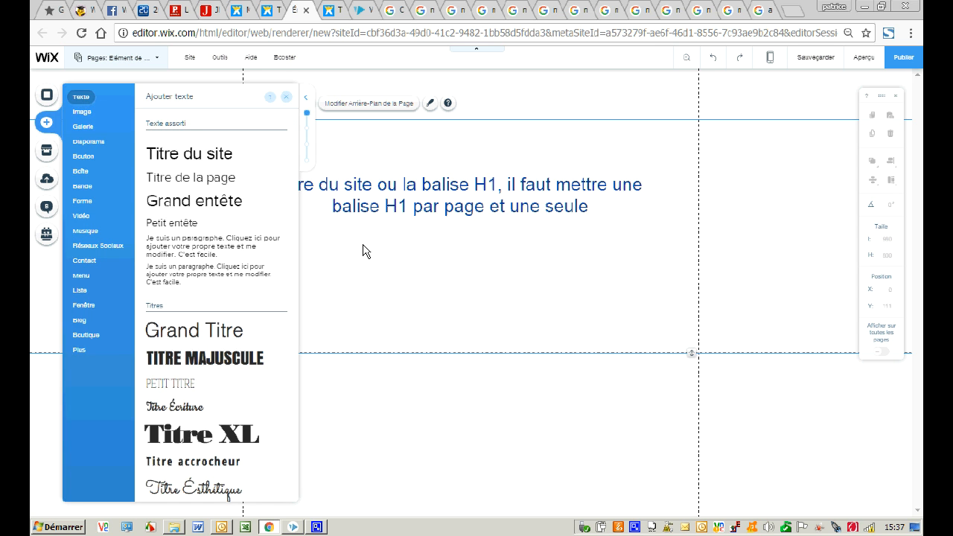
pyautogui.click(288, 98)
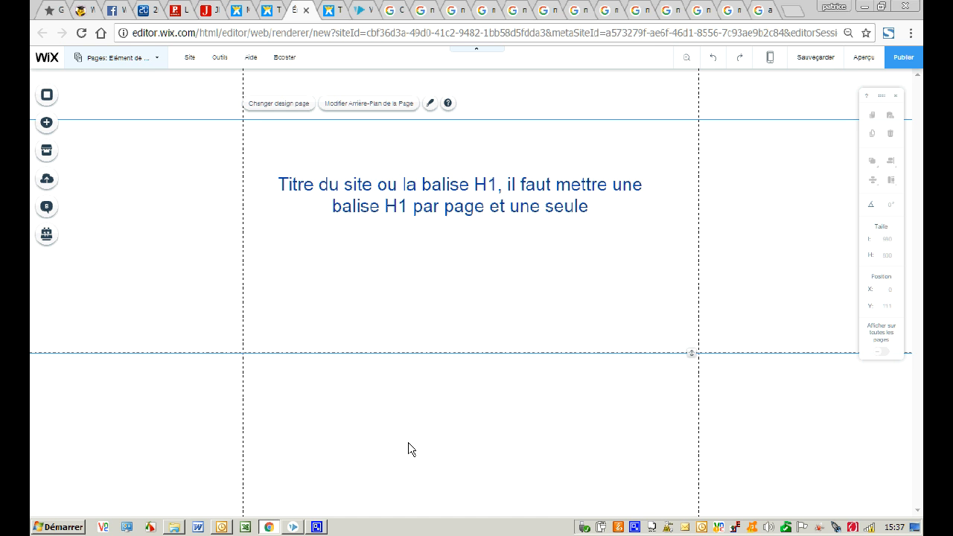
pyautogui.click(77, 127)
pyautogui.click(79, 128)
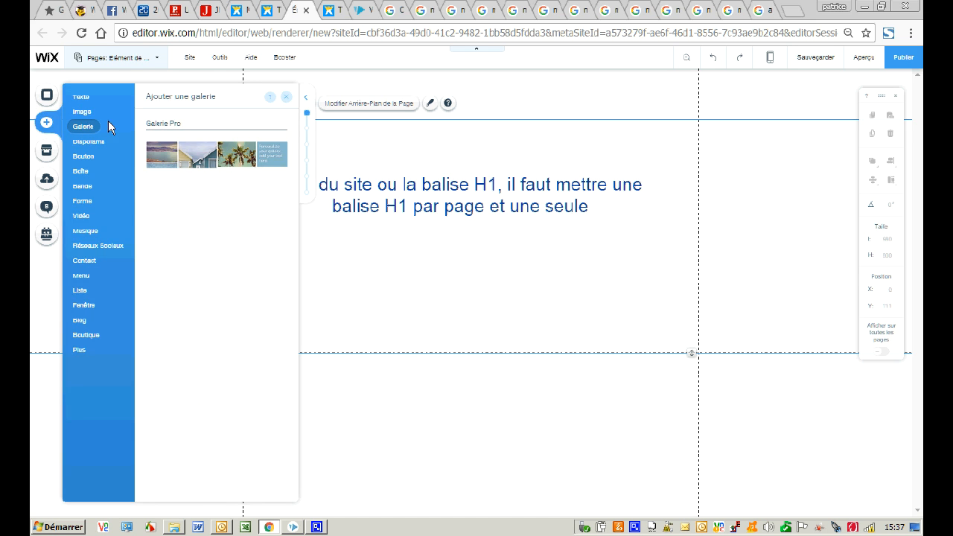
pyautogui.click(78, 96)
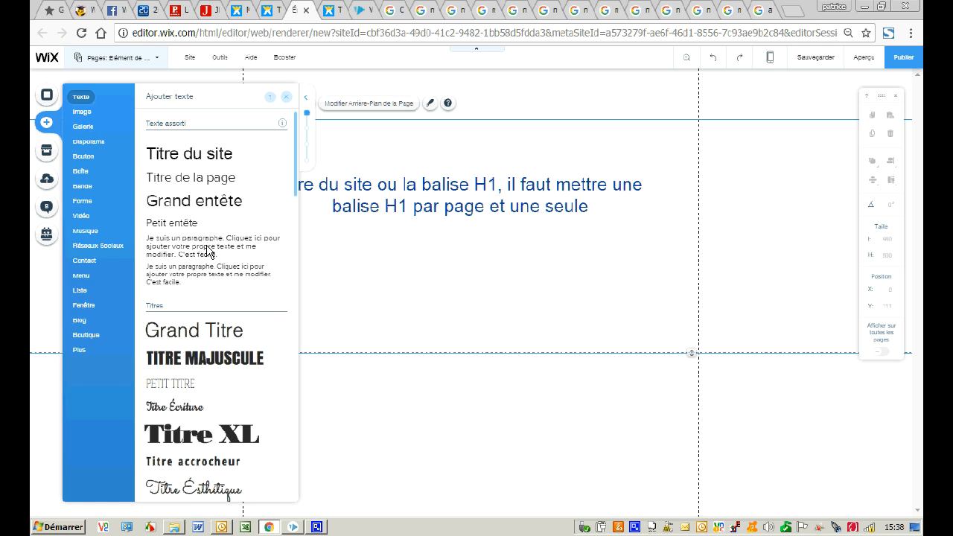
pyautogui.moveTo(209, 253); pyautogui.dragTo(393, 269)
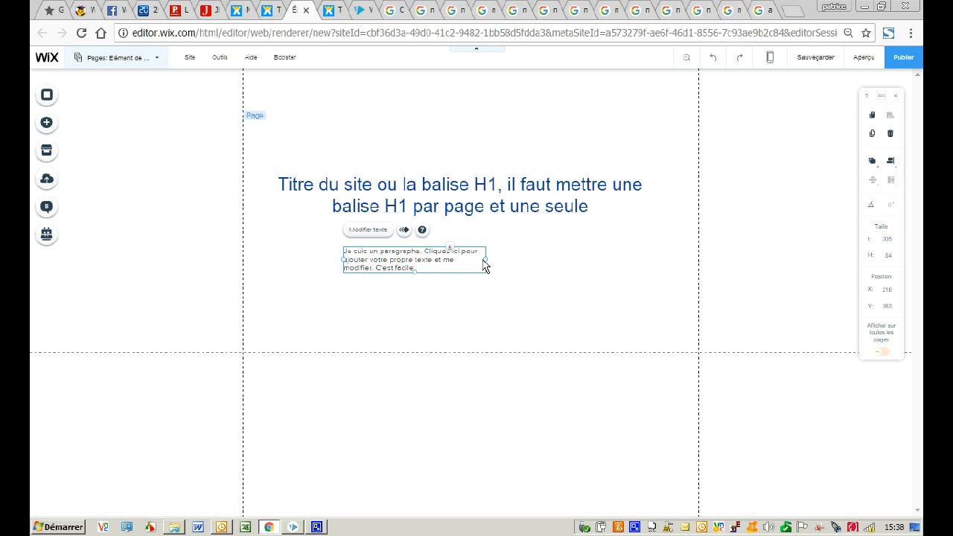
pyautogui.moveTo(486, 260); pyautogui.dragTo(600, 268)
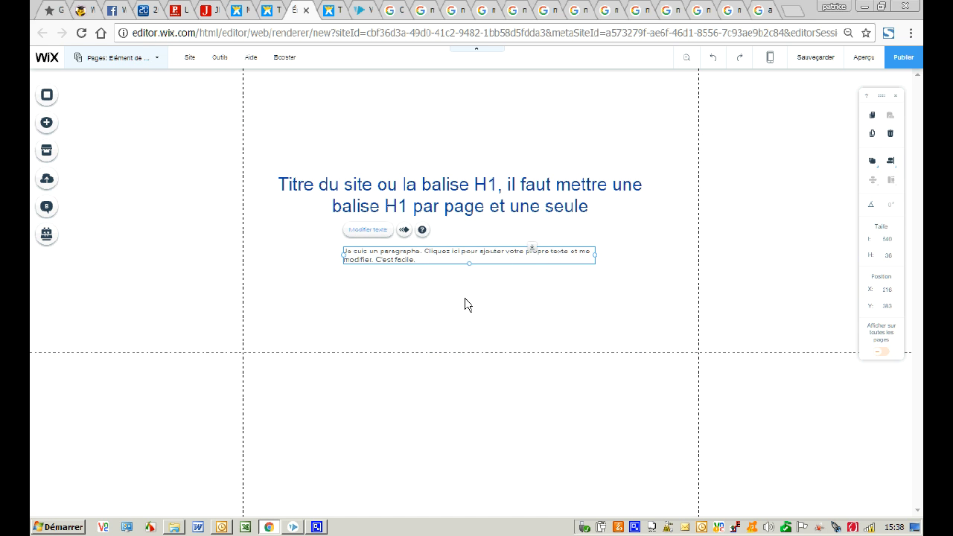
# Format the paragraph text in Arial, size 34 px, and save it as the "Paragraphe 1" theme
pyautogui.click(722, 196)
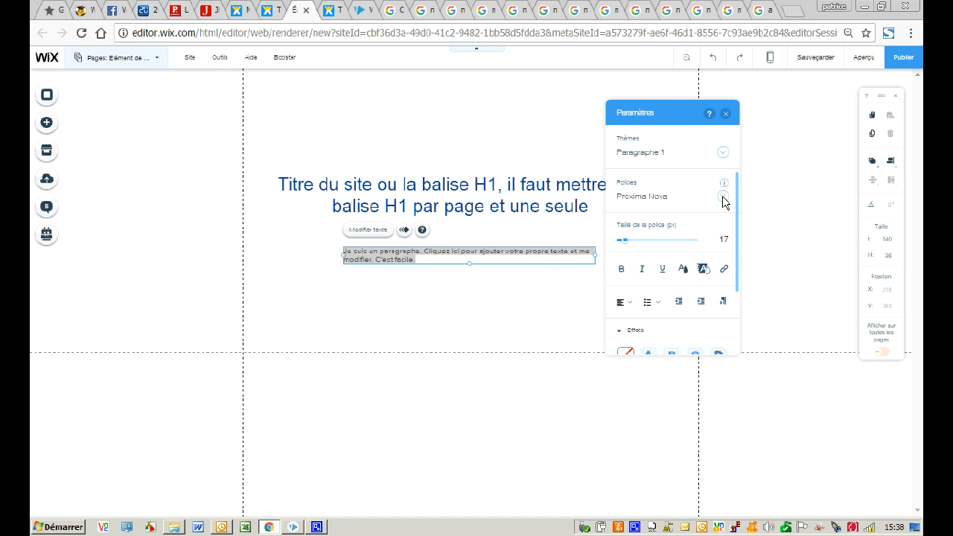
pyautogui.moveTo(768, 443); pyautogui.dragTo(775, 247)
pyautogui.click(663, 245)
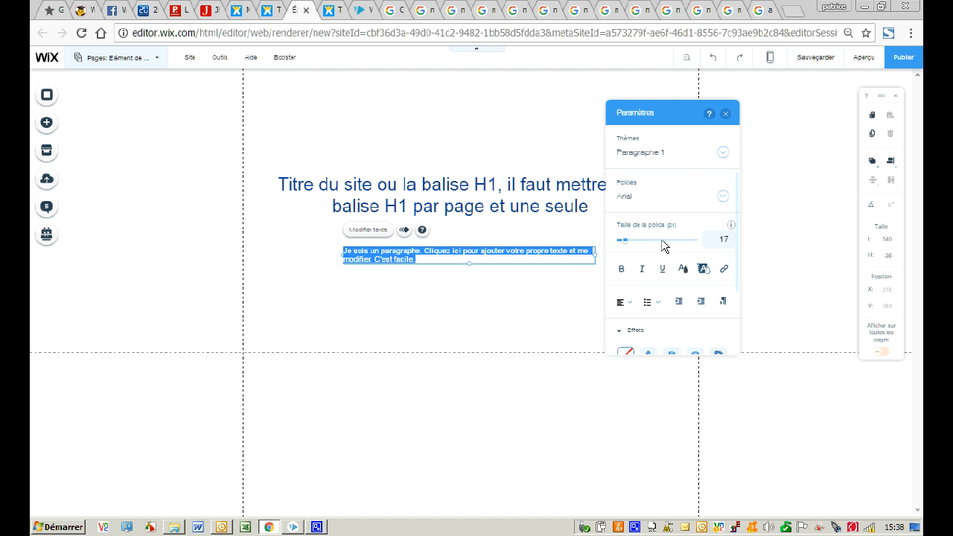
pyautogui.click(722, 244)
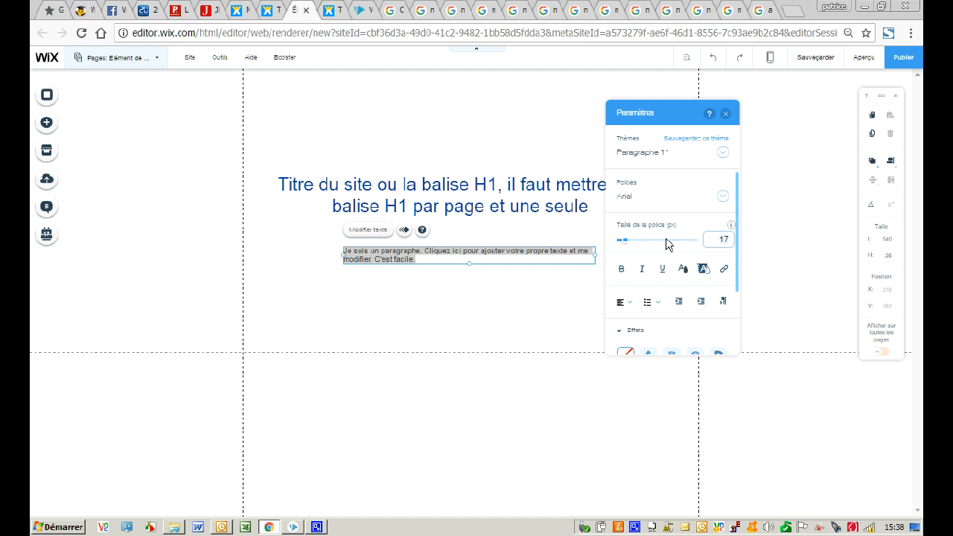
pyautogui.click(632, 242)
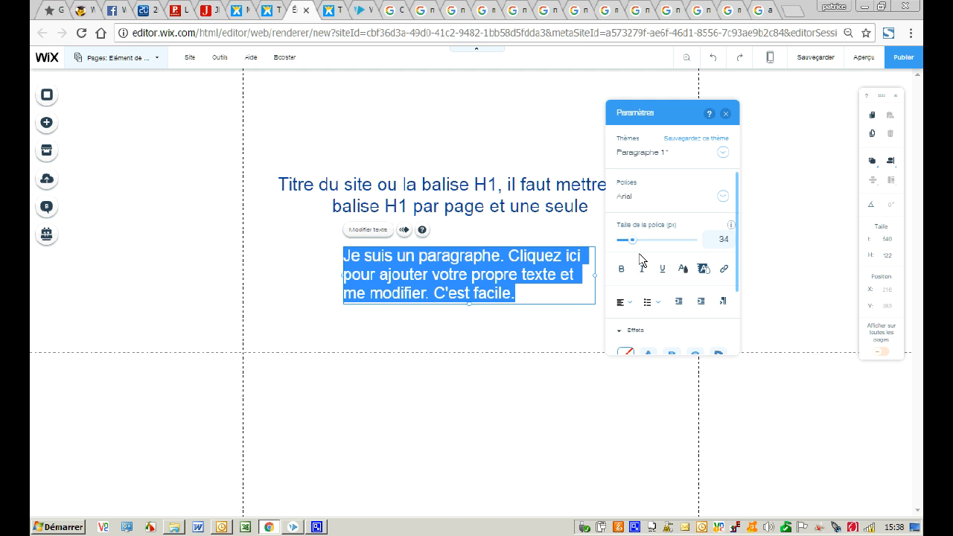
pyautogui.click(688, 138)
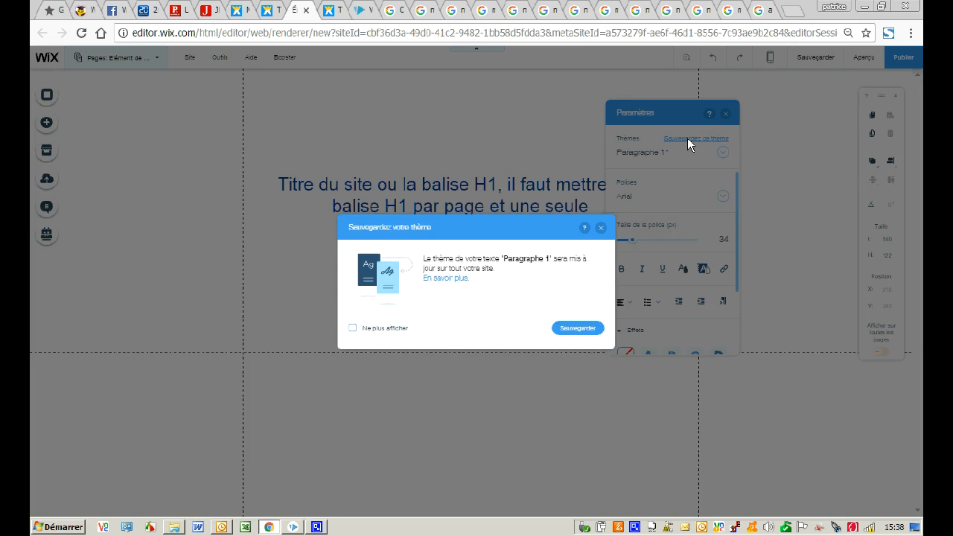
pyautogui.click(577, 328)
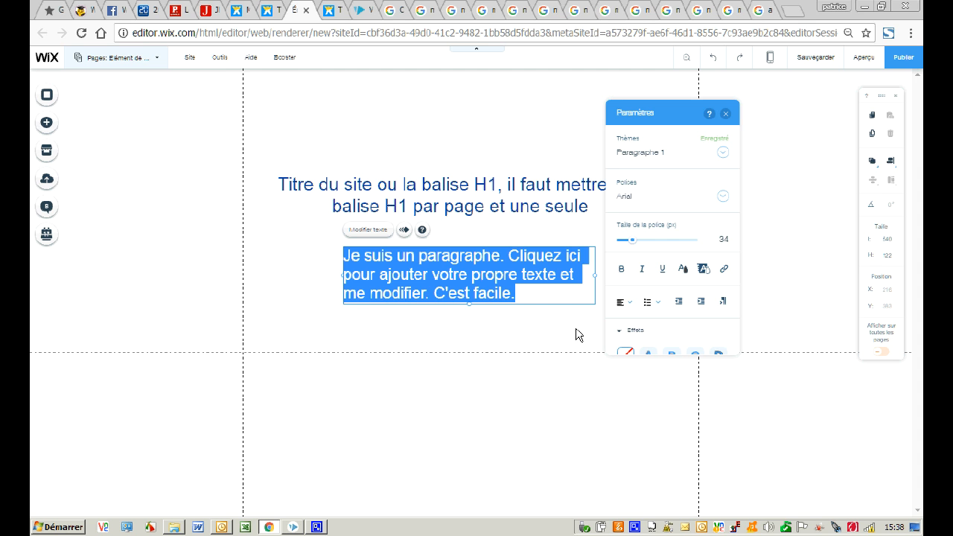
pyautogui.click(549, 338)
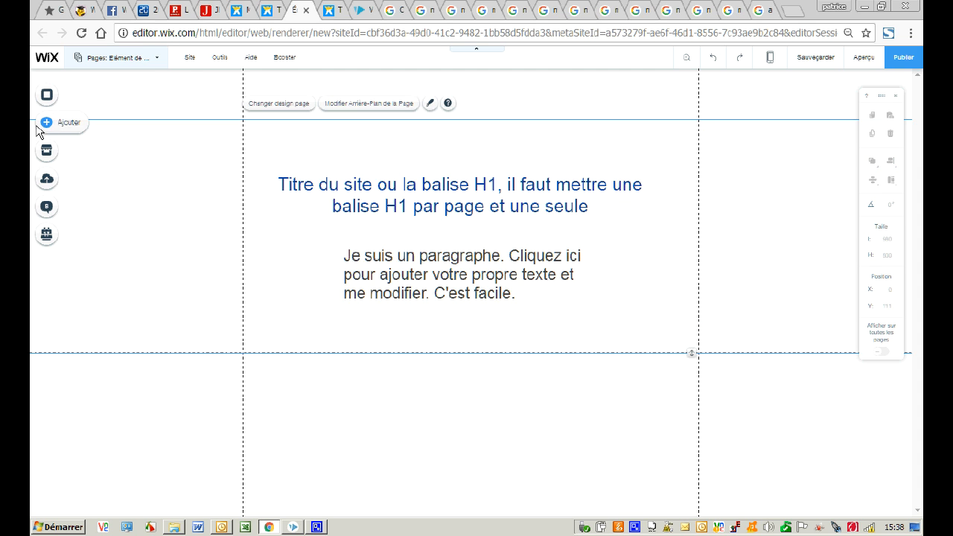
# Place the free Wix Exclusives photo of a hand-held ice cream cone below the paragraph, scaled to about 267 by 531 px
pyautogui.click(80, 132)
pyautogui.click(100, 126)
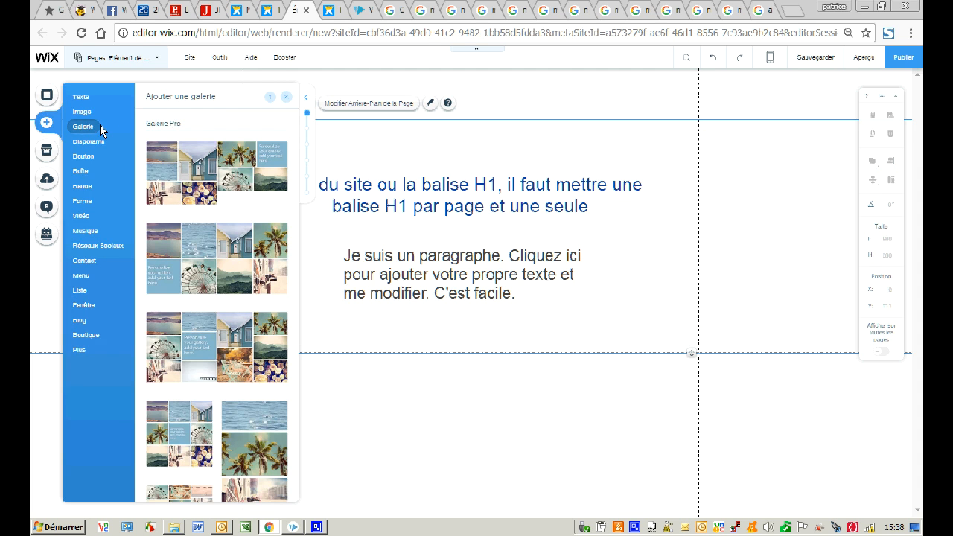
pyautogui.click(83, 111)
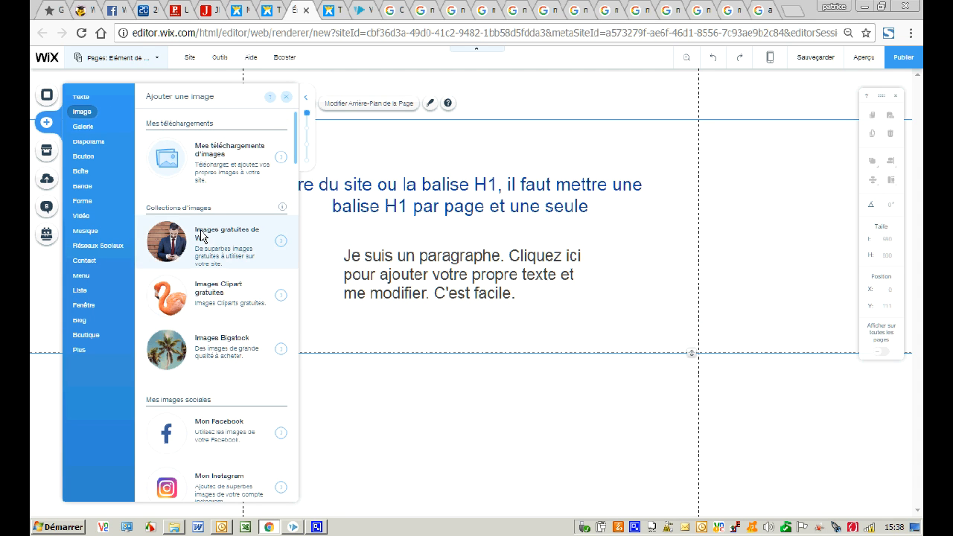
pyautogui.click(209, 254)
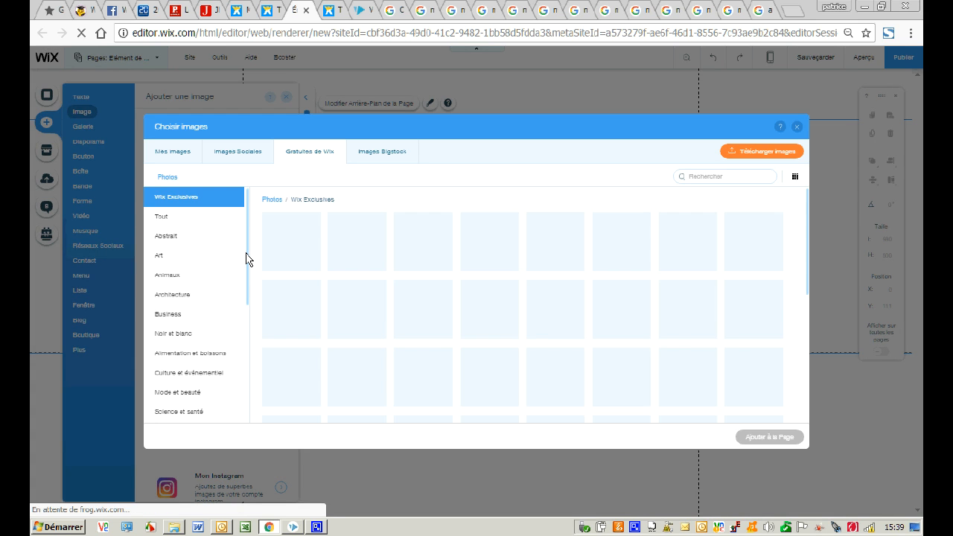
pyautogui.click(303, 250)
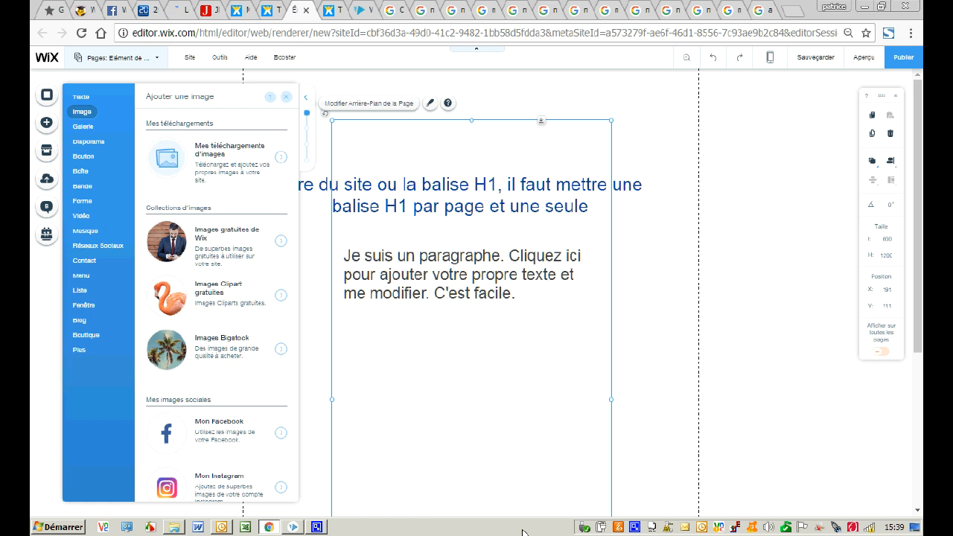
pyautogui.moveTo(612, 127); pyautogui.dragTo(478, 448)
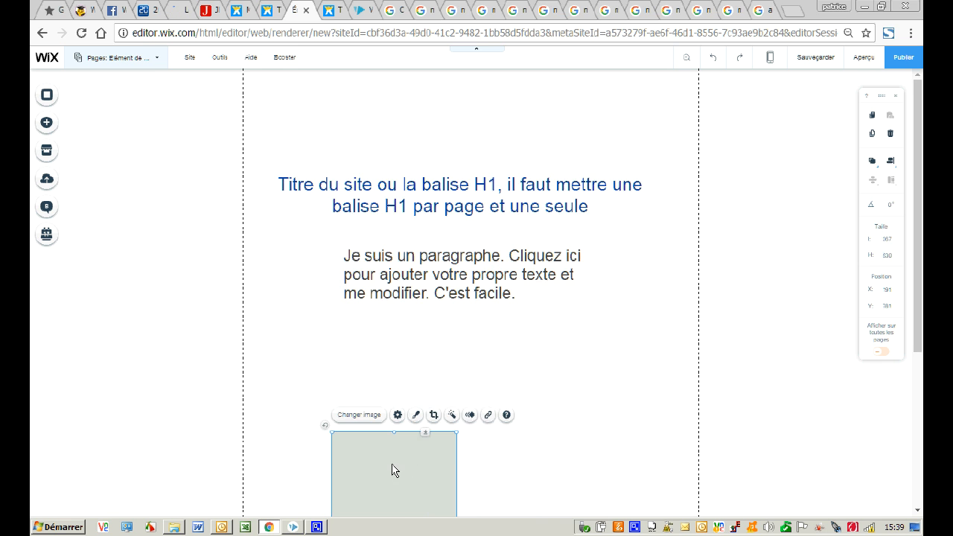
pyautogui.moveTo(387, 468); pyautogui.dragTo(444, 347)
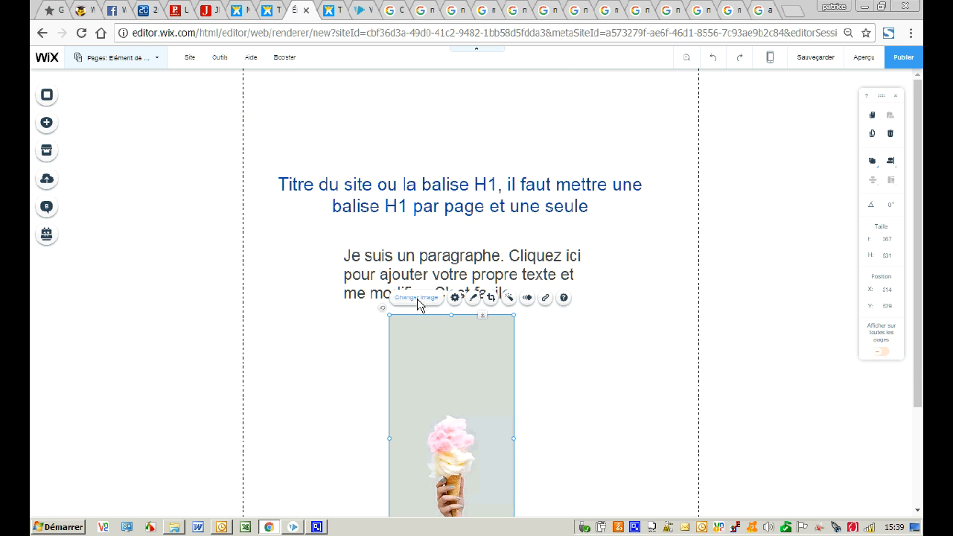
# Add the alt text "ceci est une glace" to the ice cream image in its settings to describe it for Google
pyautogui.click(455, 298)
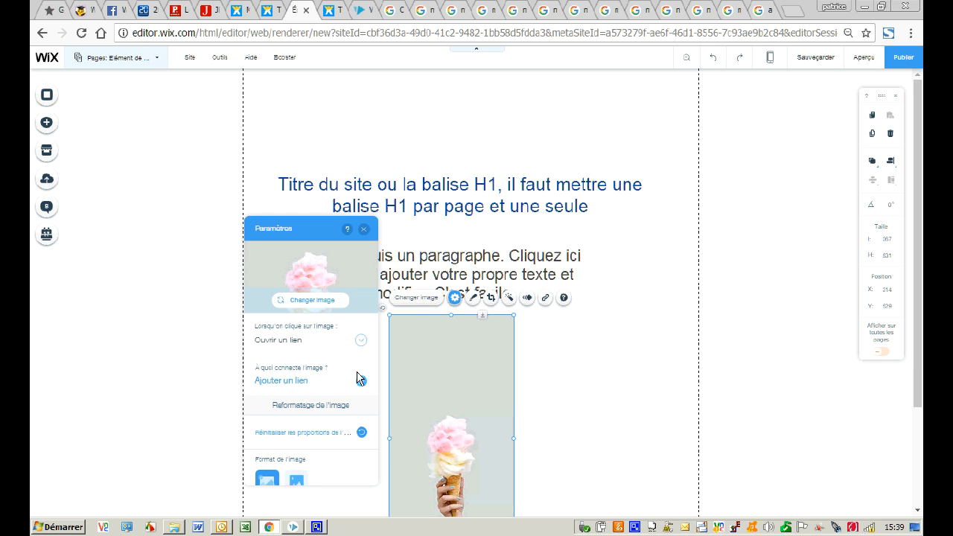
pyautogui.scroll(-4, 357, 381)
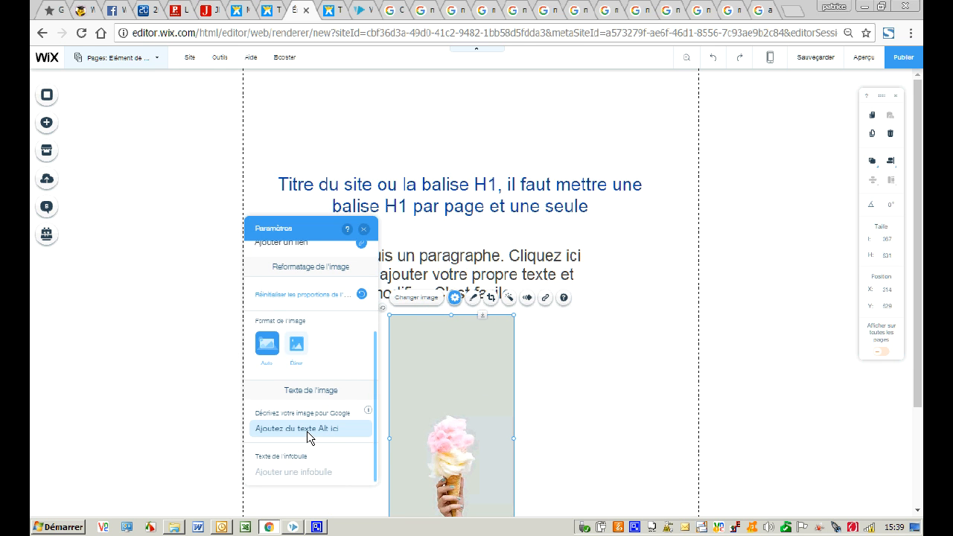
pyautogui.click(309, 432)
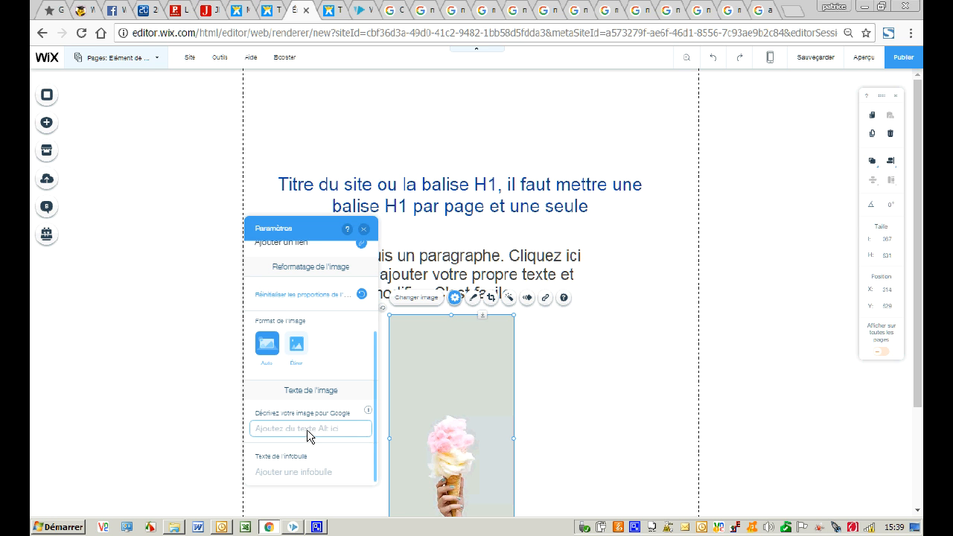
pyautogui.write('ceci est une glace')
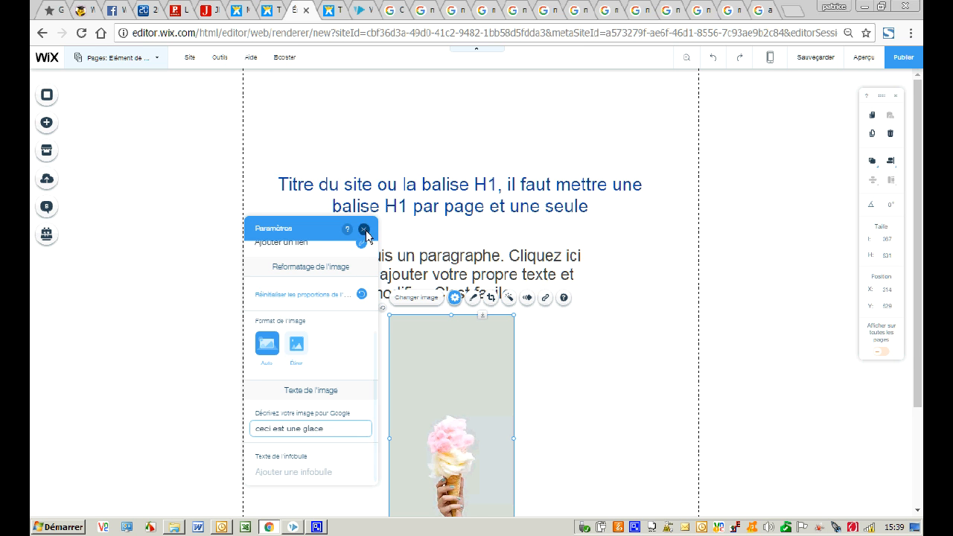
pyautogui.scroll(2, 350, 432)
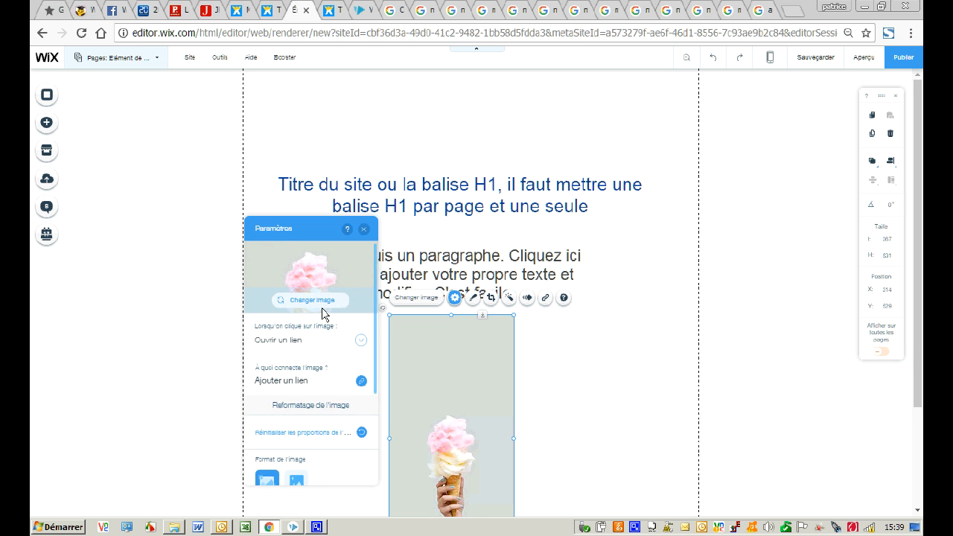
pyautogui.scroll(-2, 326, 419)
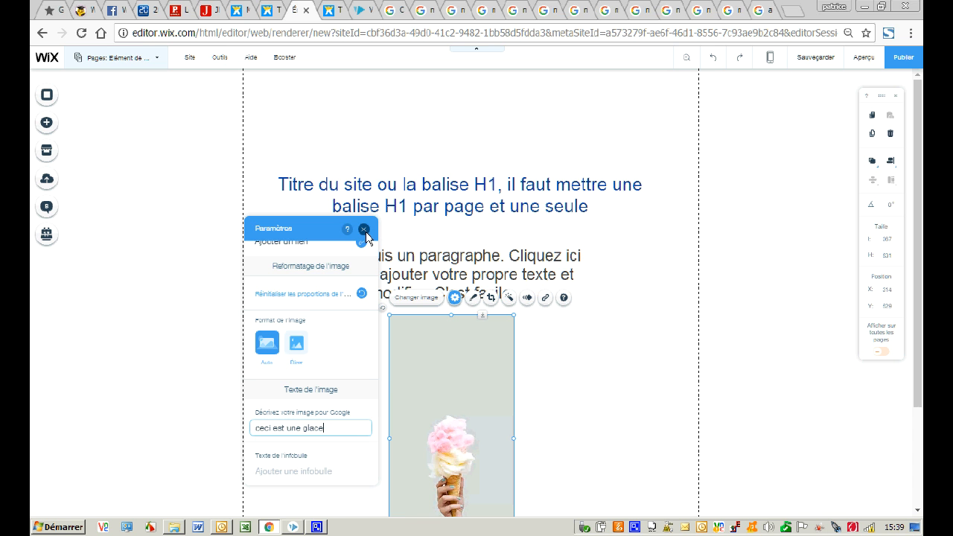
pyautogui.click(364, 229)
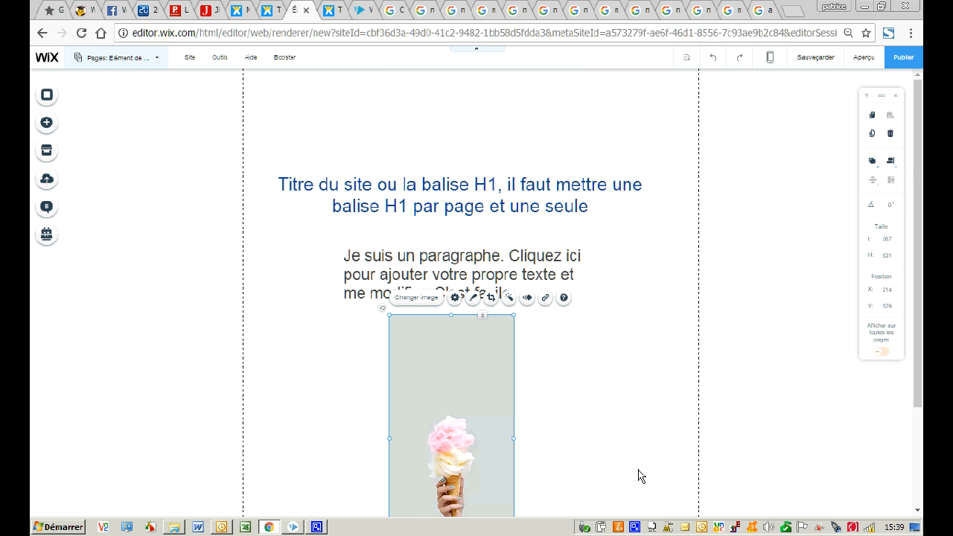
pyautogui.click(646, 466)
pyautogui.scroll(-3, 638, 449)
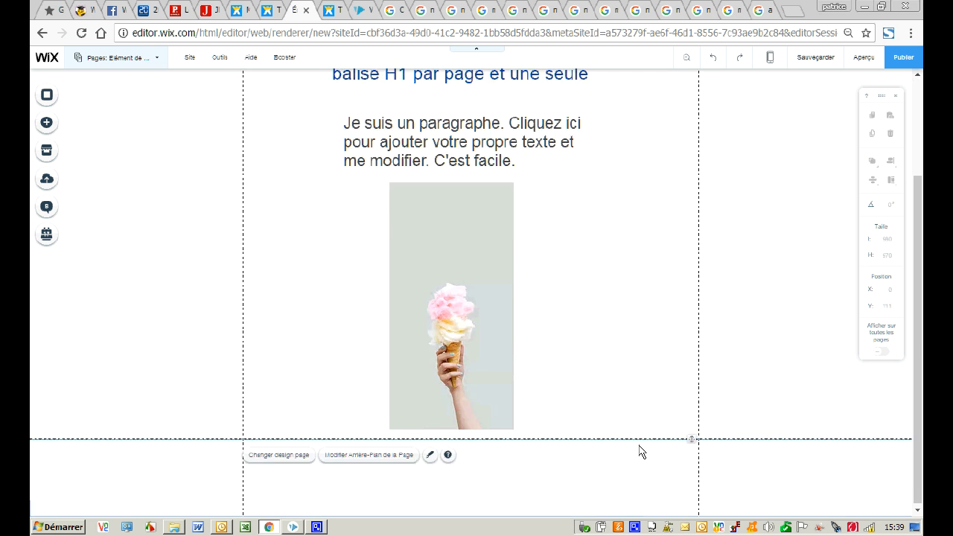
pyautogui.scroll(3, 638, 449)
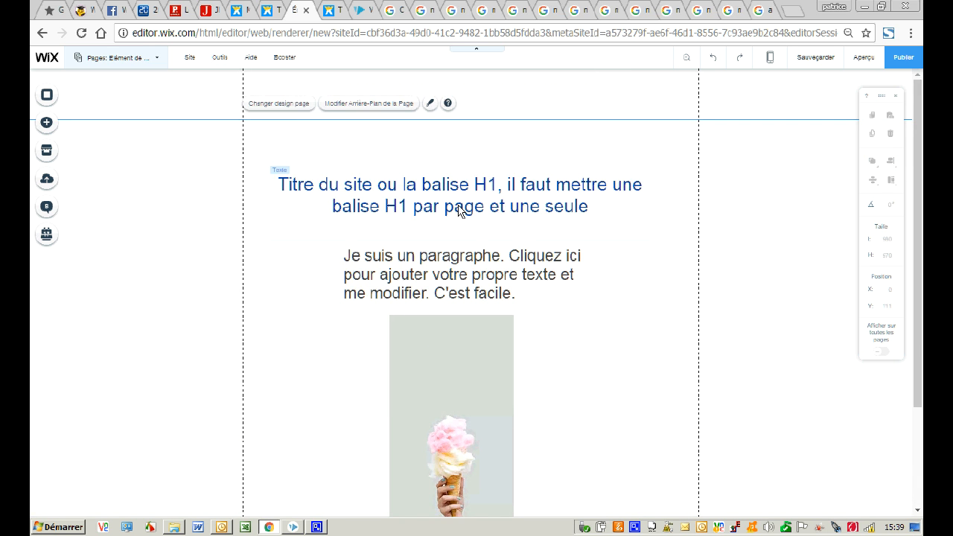